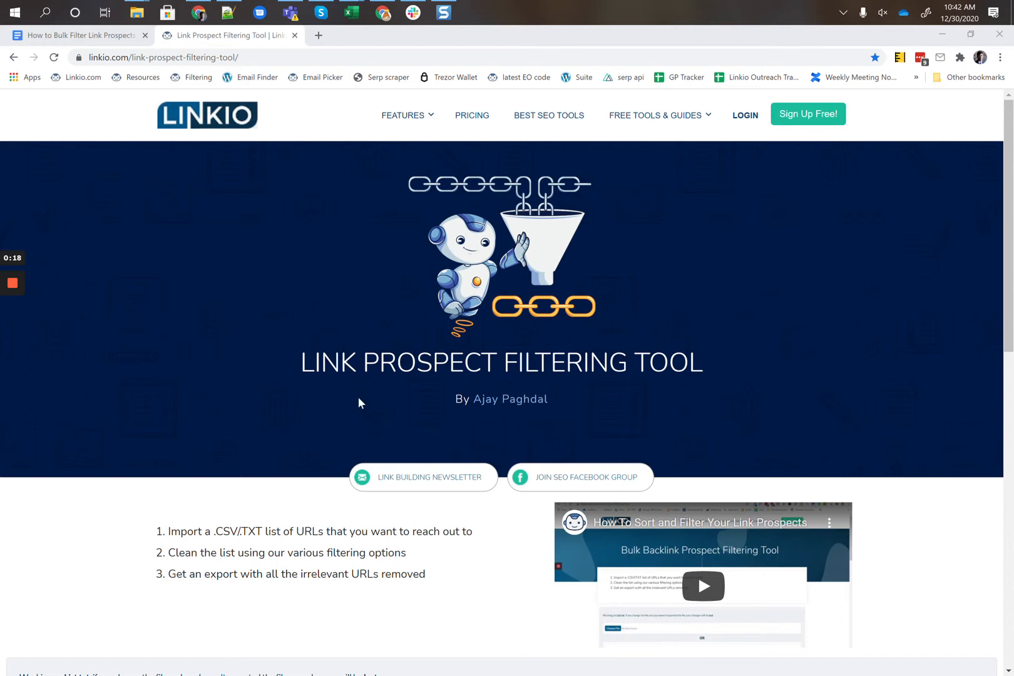
# Step: Review the filtering steps in the How to Bulk Filter Link Prospects document, from Remove/Filter URLs through Filter By Domains
pyautogui.scroll(-2, 358, 399)
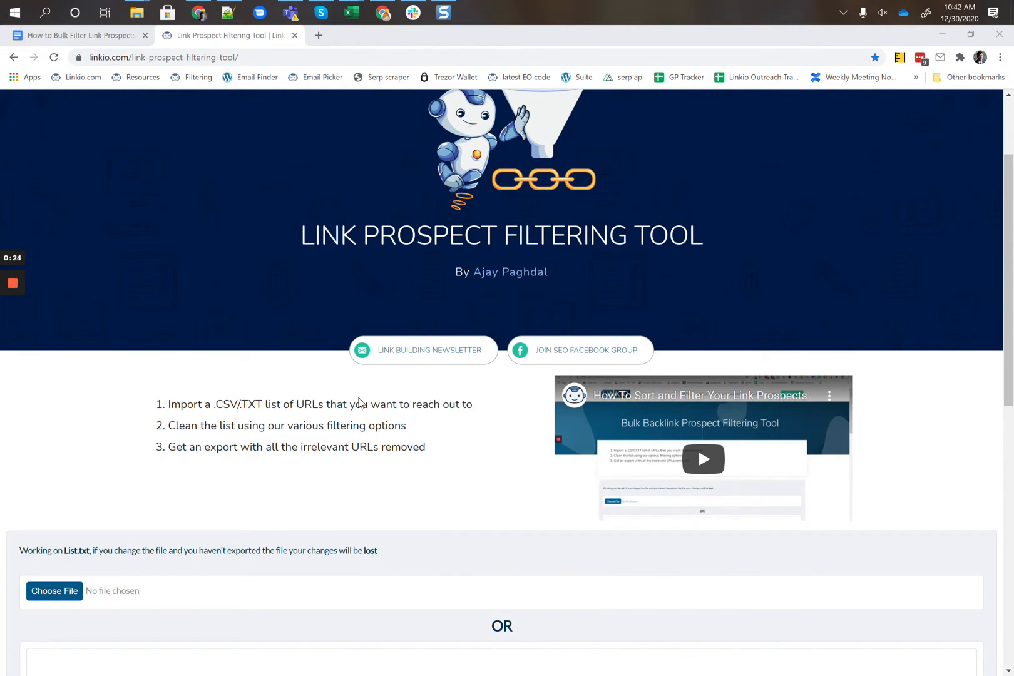
pyautogui.click(119, 36)
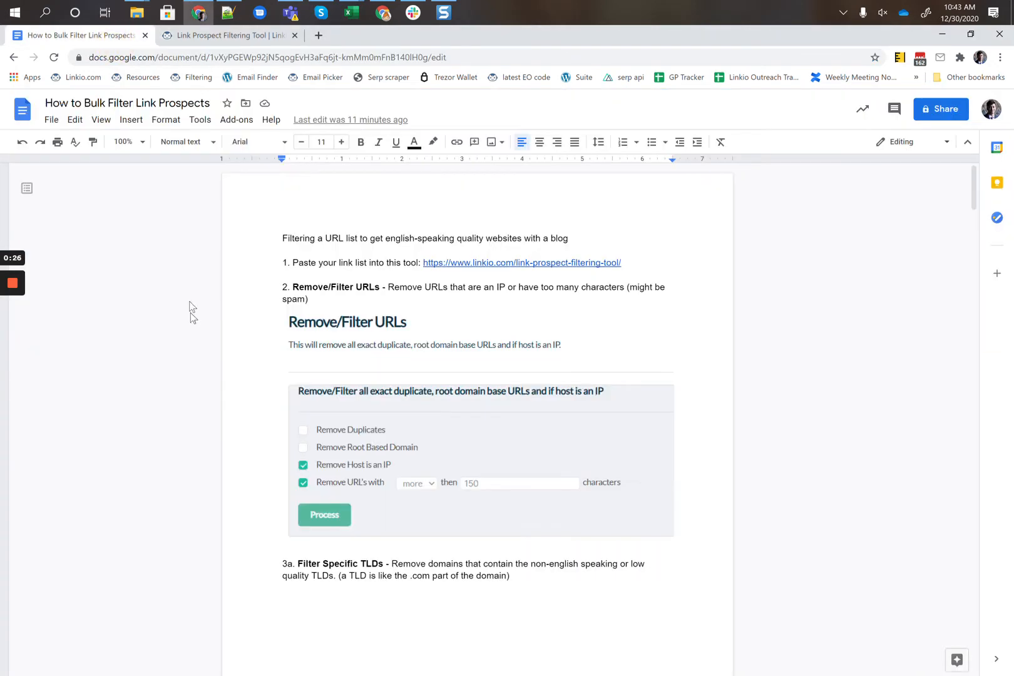
pyautogui.scroll(-7, 228, 320)
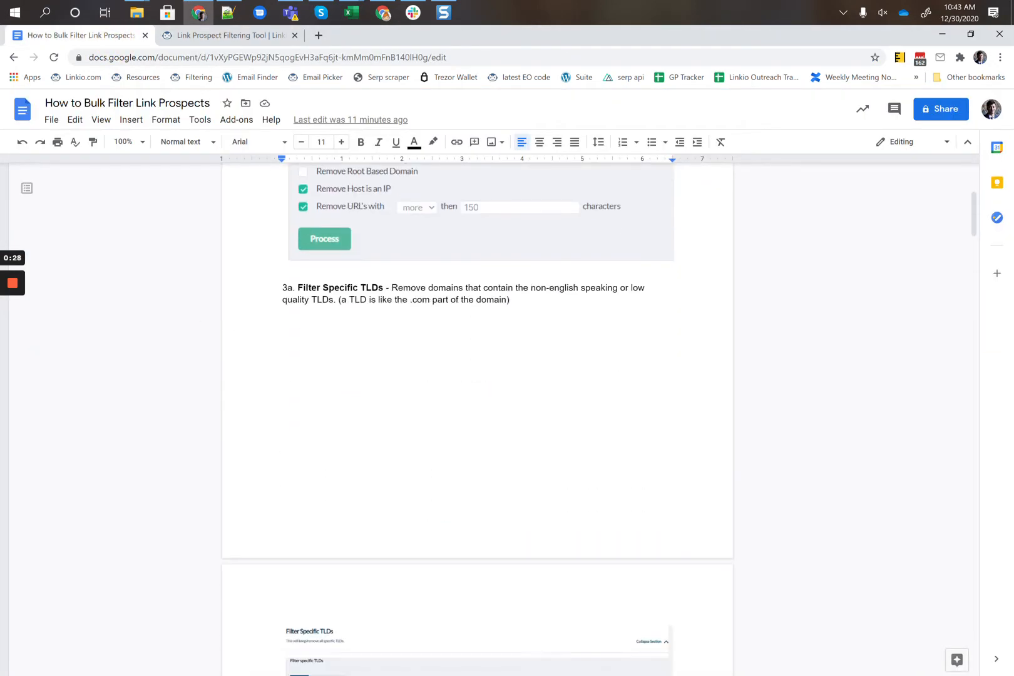
pyautogui.scroll(-13, 477, 413)
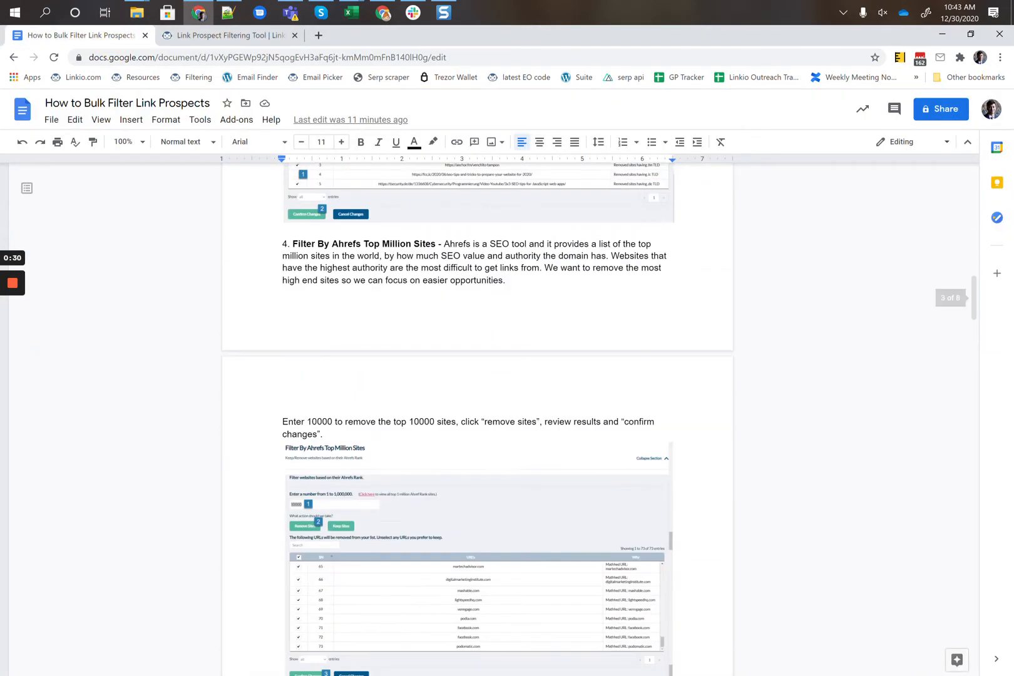
pyautogui.scroll(-7, 344, 340)
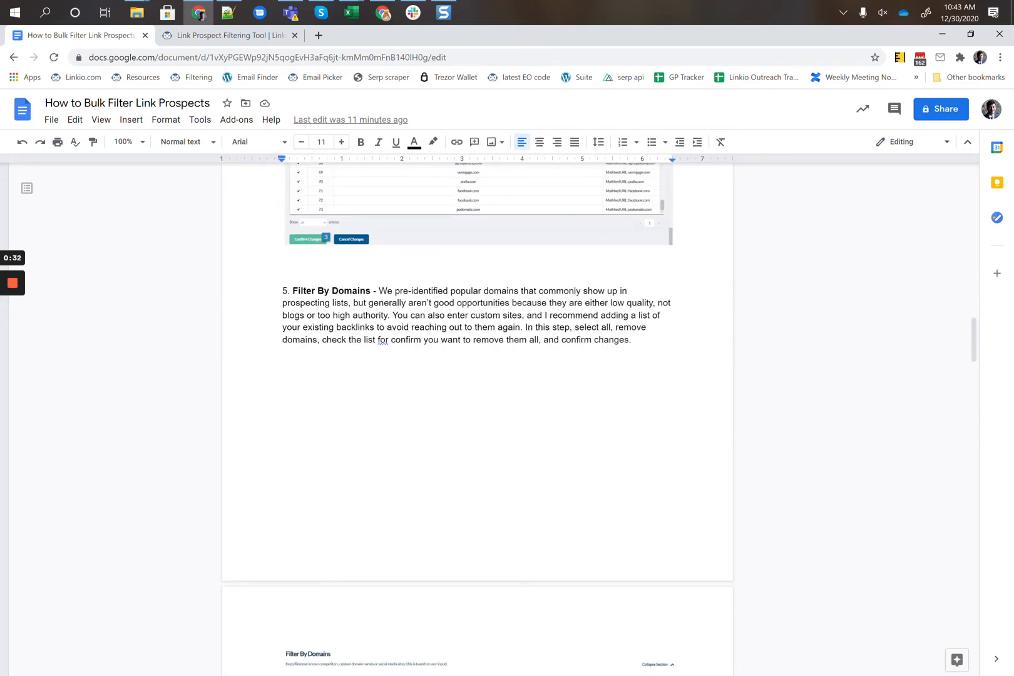
pyautogui.scroll(-7, 323, 339)
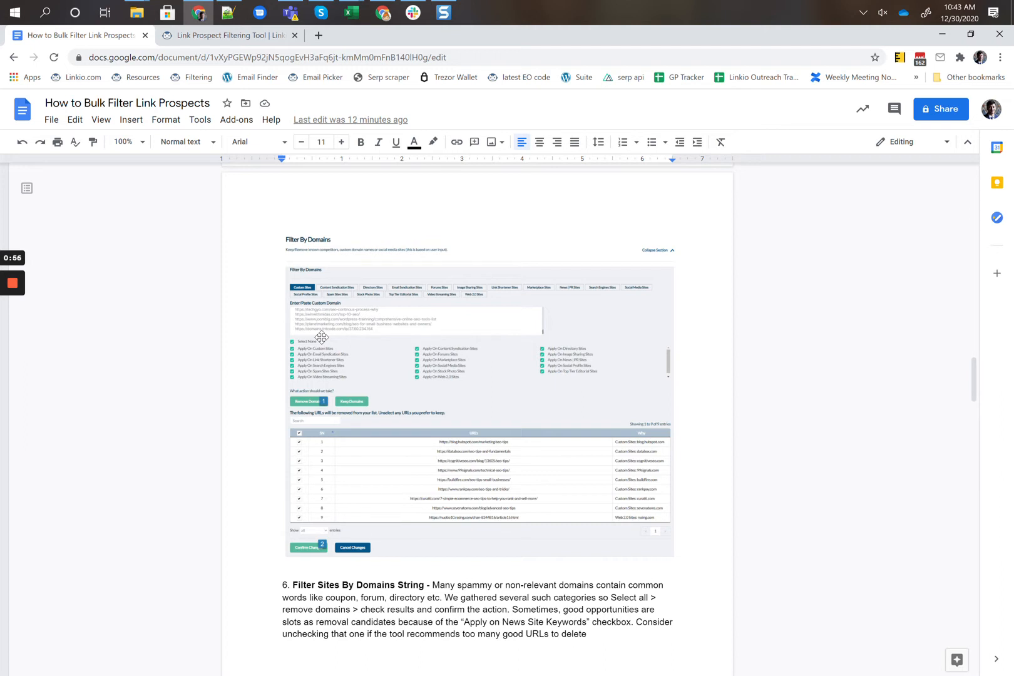
# Step: Paste the copied URL list into the Link Prospect Filtering Tool and upload it
pyautogui.click(248, 44)
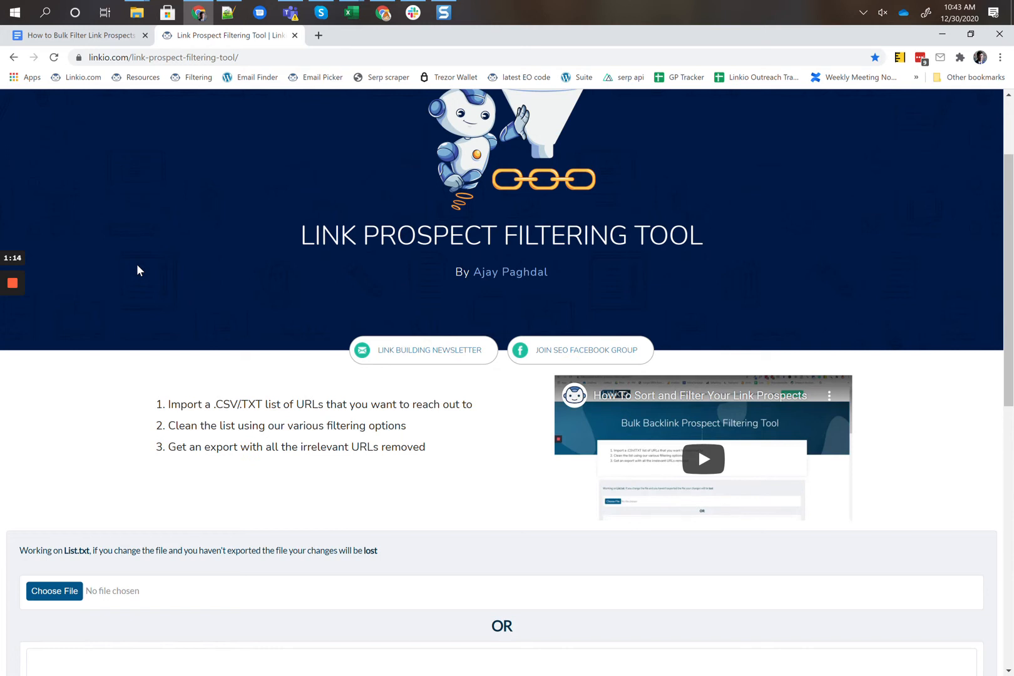
pyautogui.scroll(-2, 138, 270)
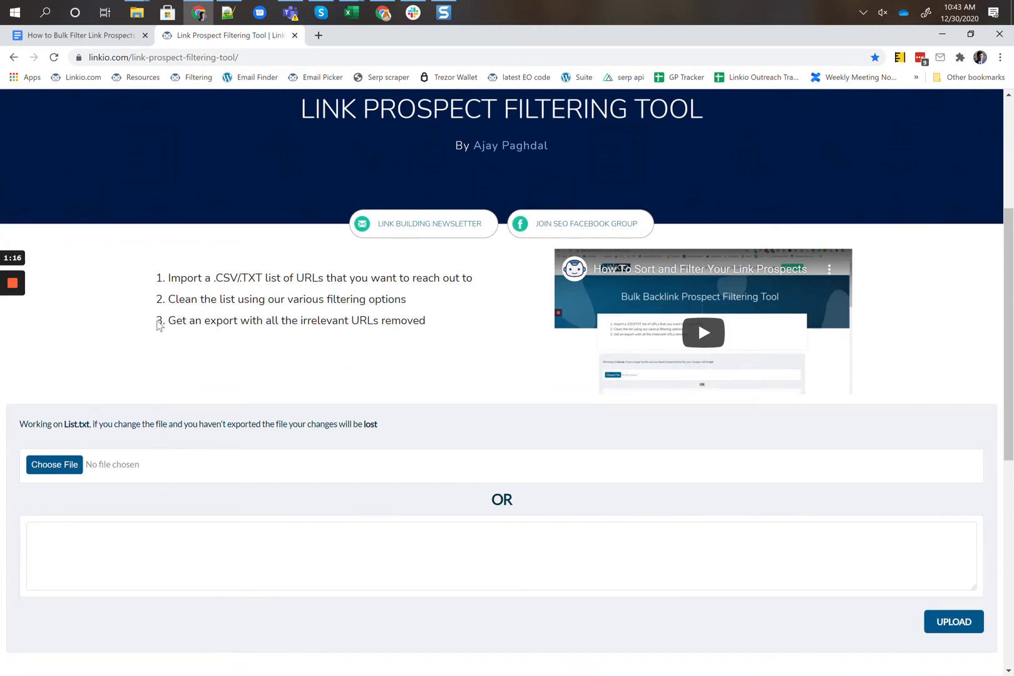
pyautogui.scroll(-3, 158, 326)
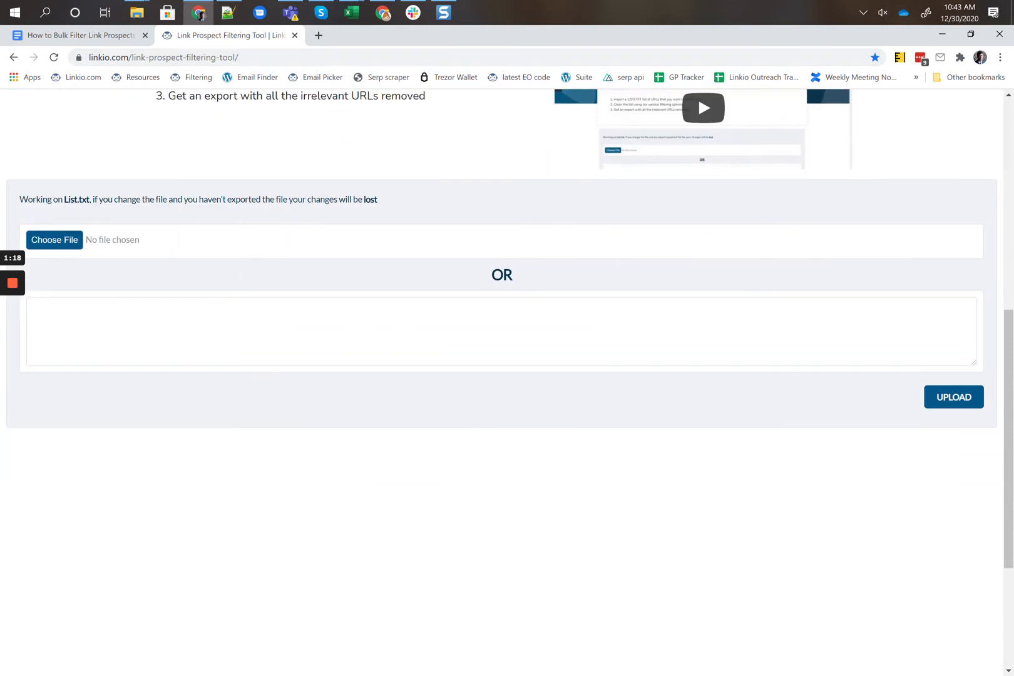
pyautogui.click(207, 351)
pyautogui.hotkey('ctrl', 'v')
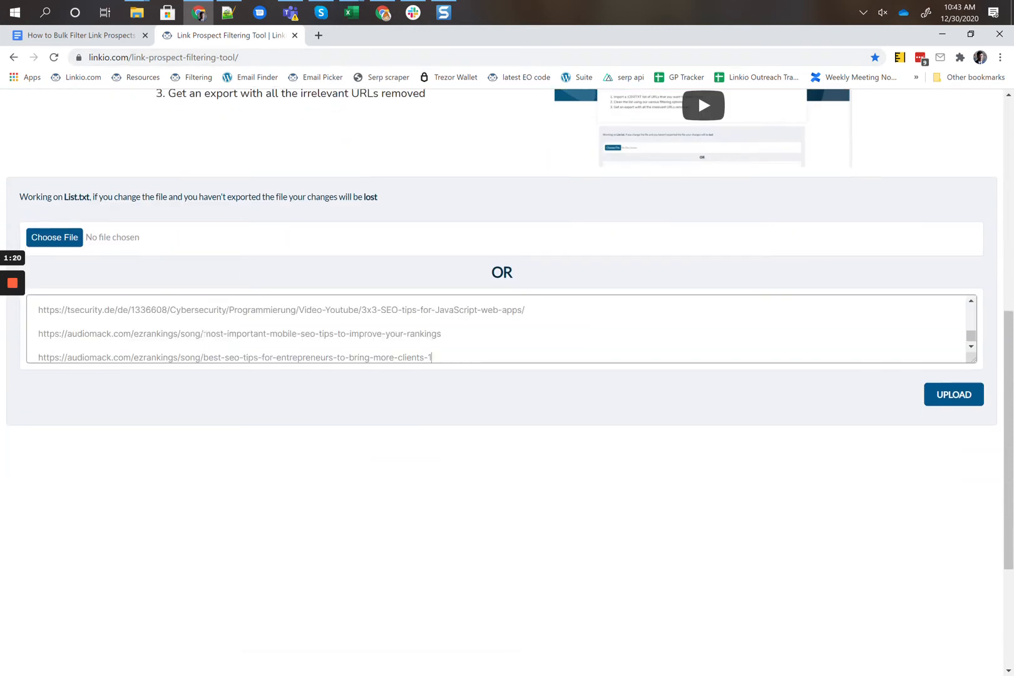
pyautogui.click(955, 395)
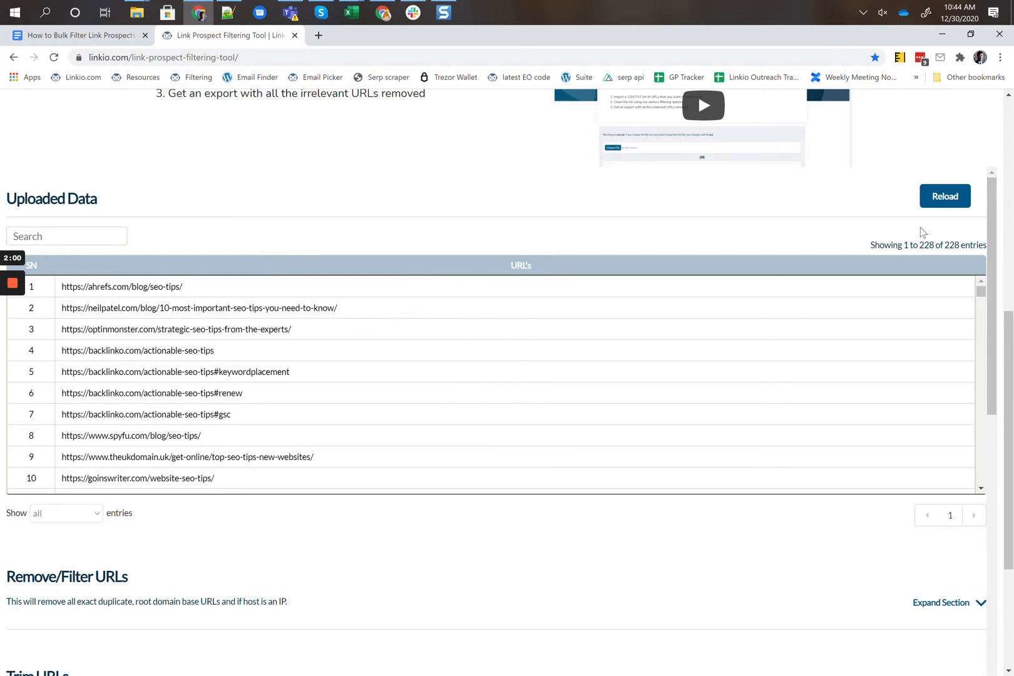
pyautogui.doubleClick(950, 245)
pyautogui.click(879, 236)
# Step: Run Remove/Filter URLs to remove URLs whose host is an IP and URLs with more than 150 characters
pyautogui.scroll(-3, 878, 236)
pyautogui.scroll(-2, 724, 415)
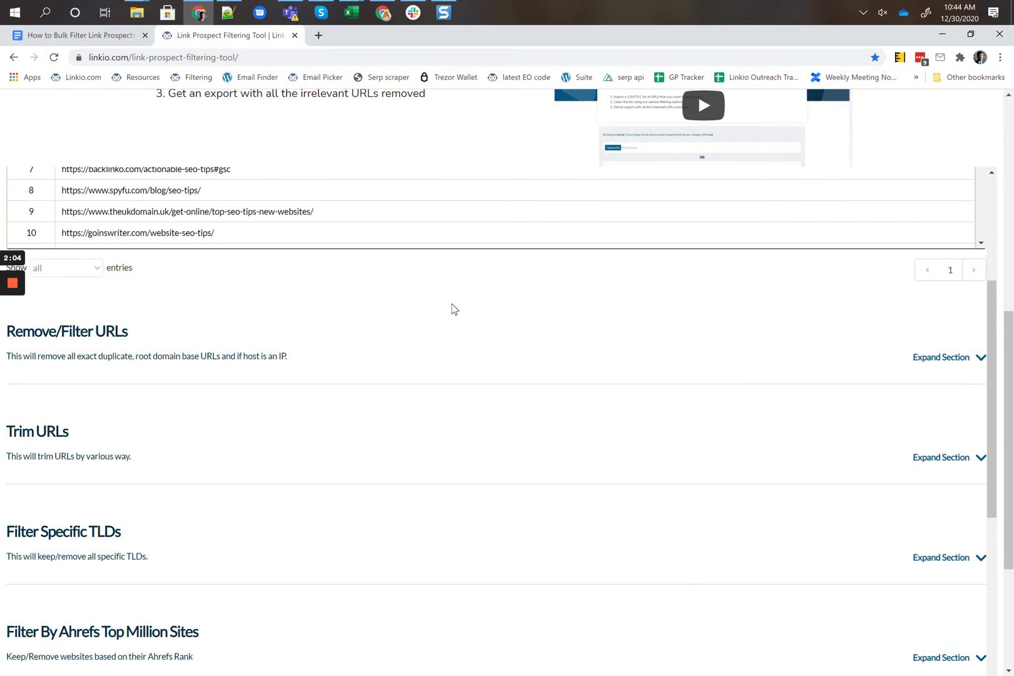
pyautogui.click(95, 356)
pyautogui.click(960, 362)
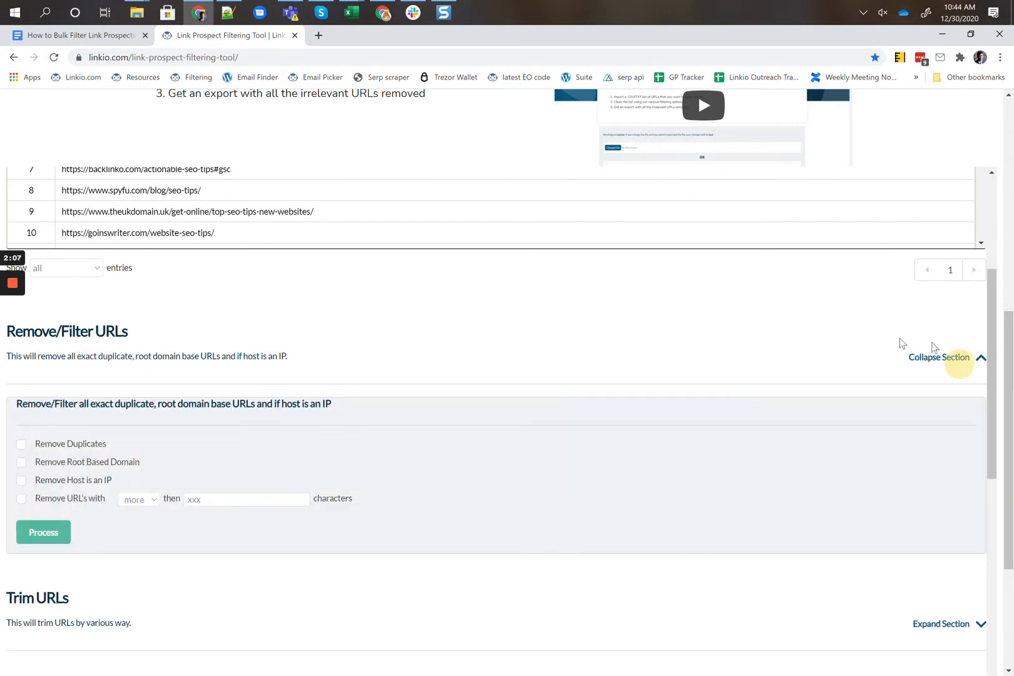
pyautogui.click(81, 482)
pyautogui.click(84, 499)
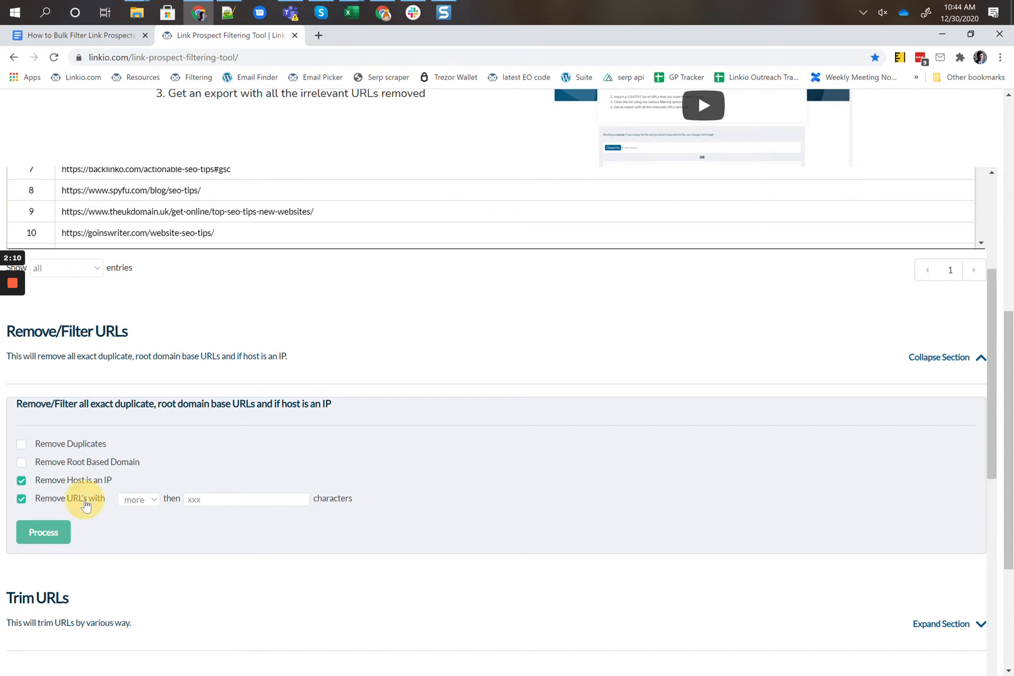
pyautogui.click(217, 499)
pyautogui.write('150')
pyautogui.click(50, 528)
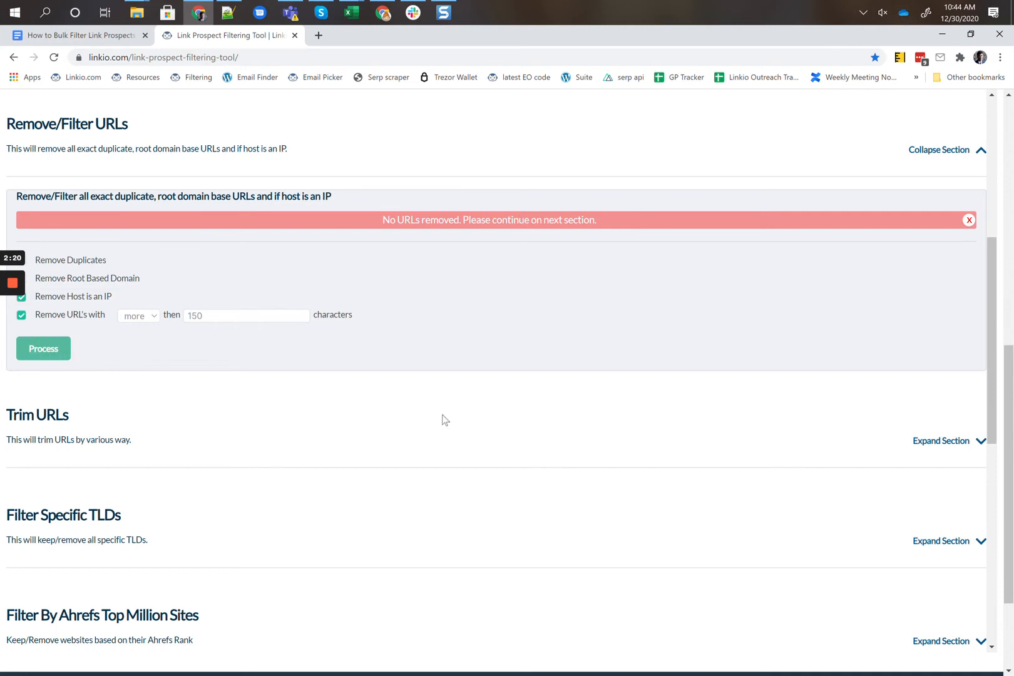
# Step: Under Filter Specific TLDs, select all non-English country TLDs and all sponsor TLDs
pyautogui.scroll(-2, 495, 393)
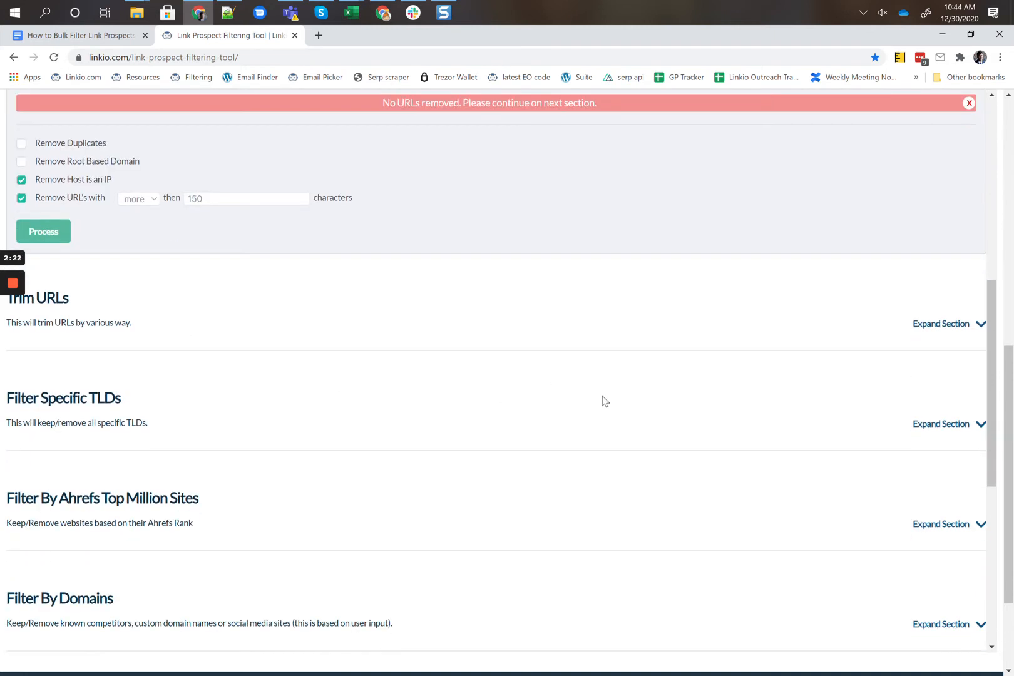
pyautogui.click(12, 398)
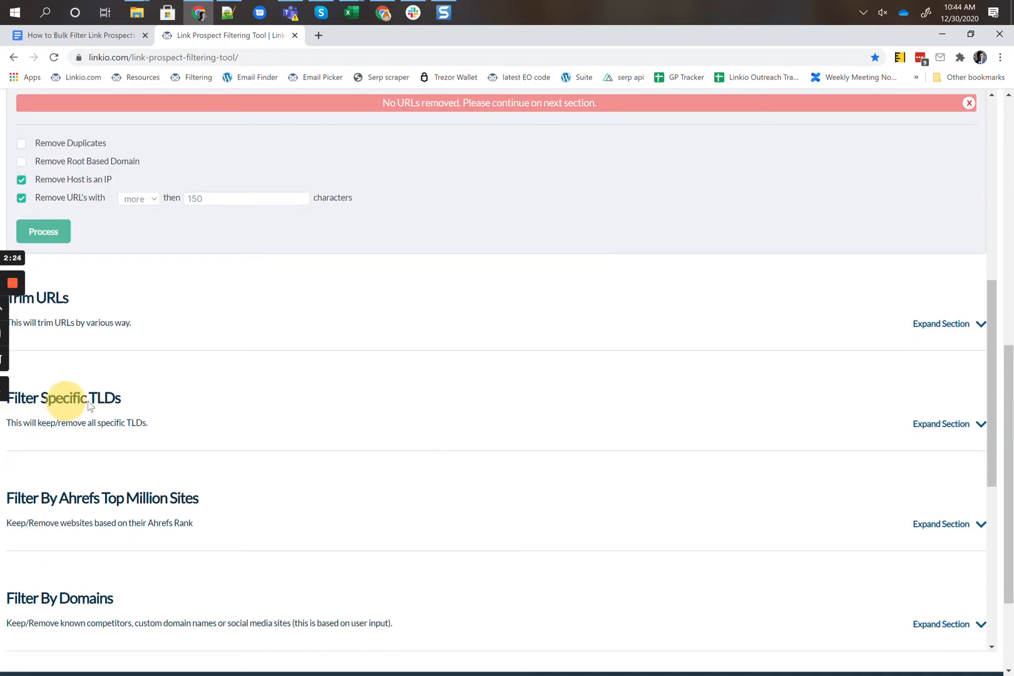
pyautogui.click(949, 425)
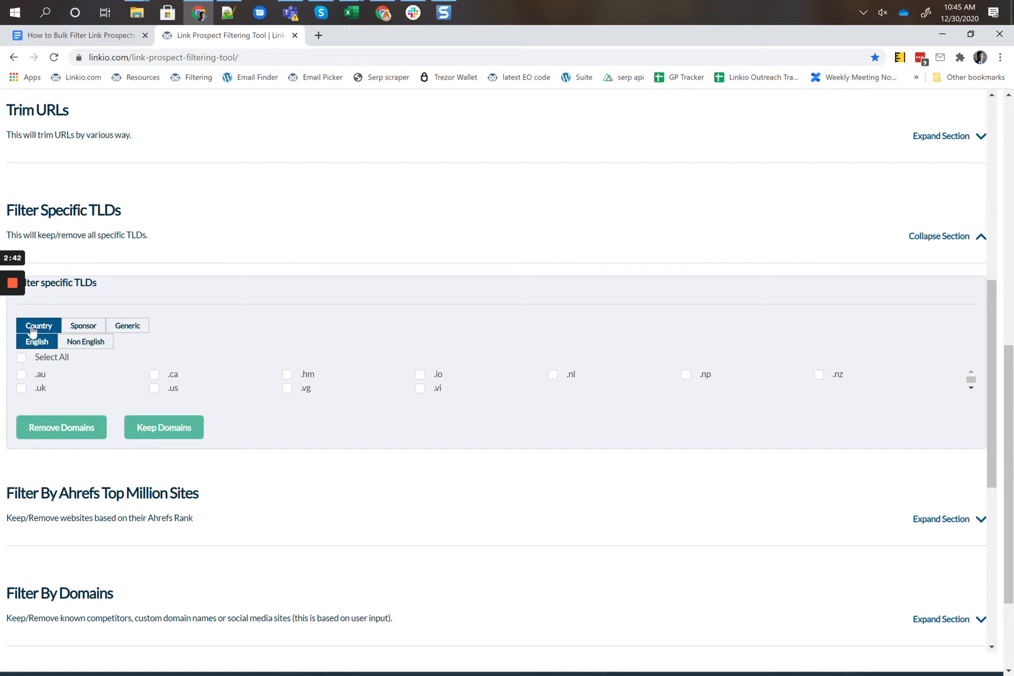
pyautogui.click(86, 342)
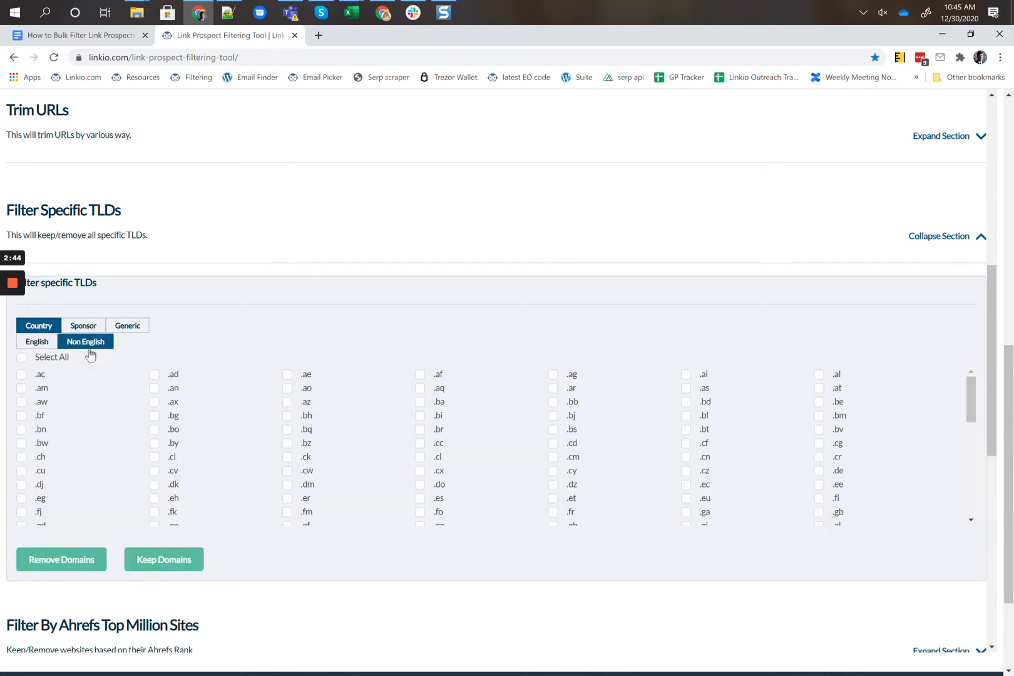
pyautogui.click(53, 359)
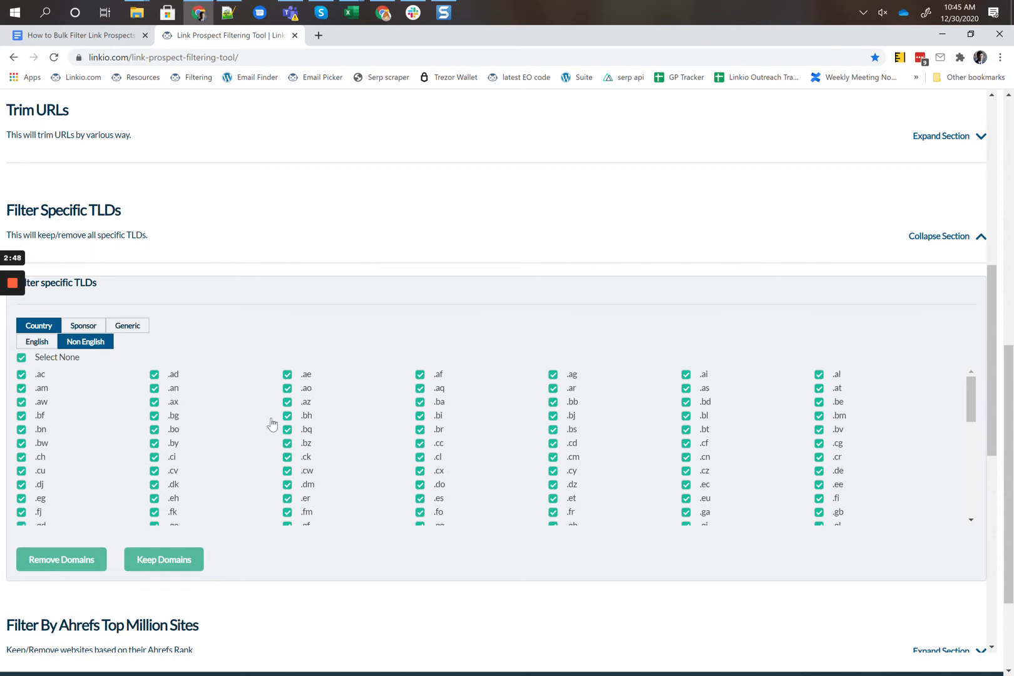
pyautogui.click(83, 325)
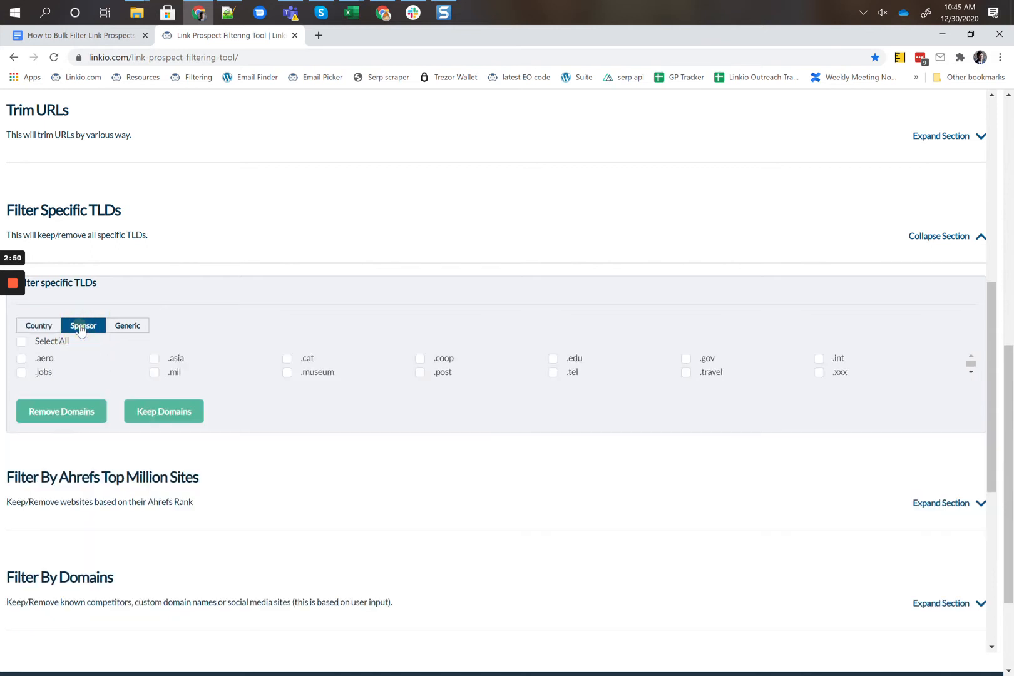
pyautogui.click(65, 346)
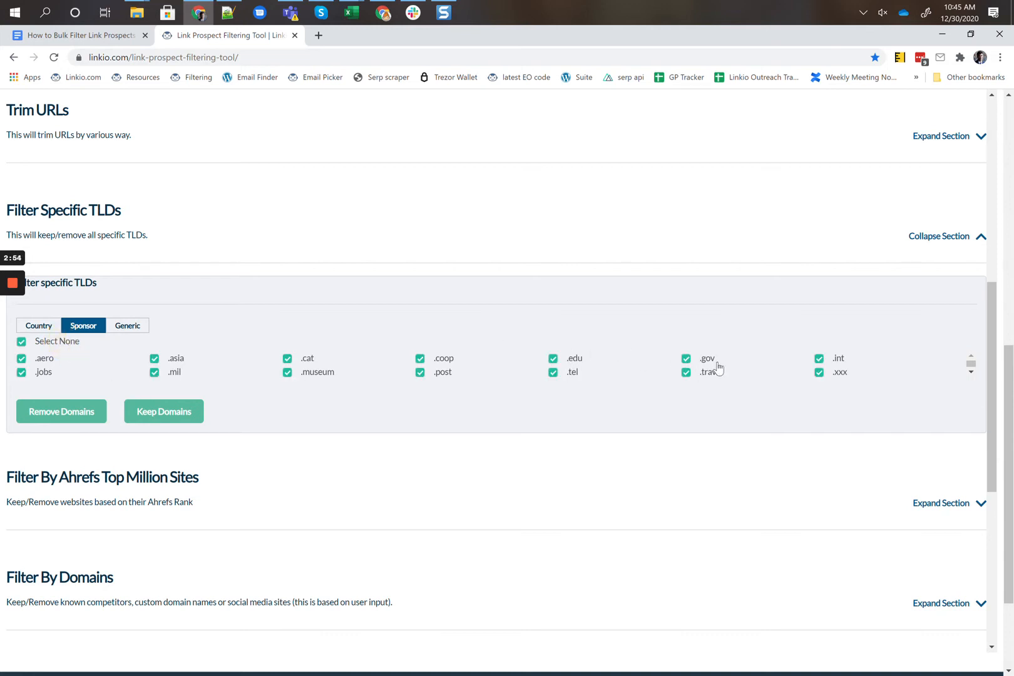
# Step: Add the common generic TLDs .biz, .info and .xyz to the selection and list the matching domains for removal
pyautogui.scroll(-1, 717, 364)
pyautogui.click(126, 328)
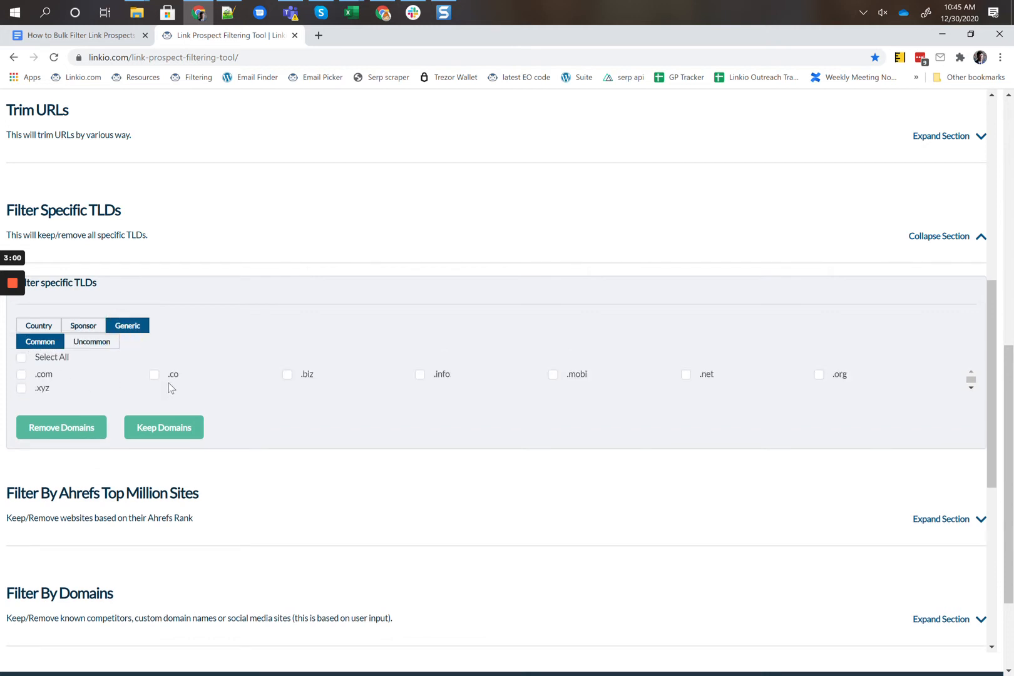
pyautogui.click(288, 376)
pyautogui.click(420, 375)
pyautogui.click(23, 391)
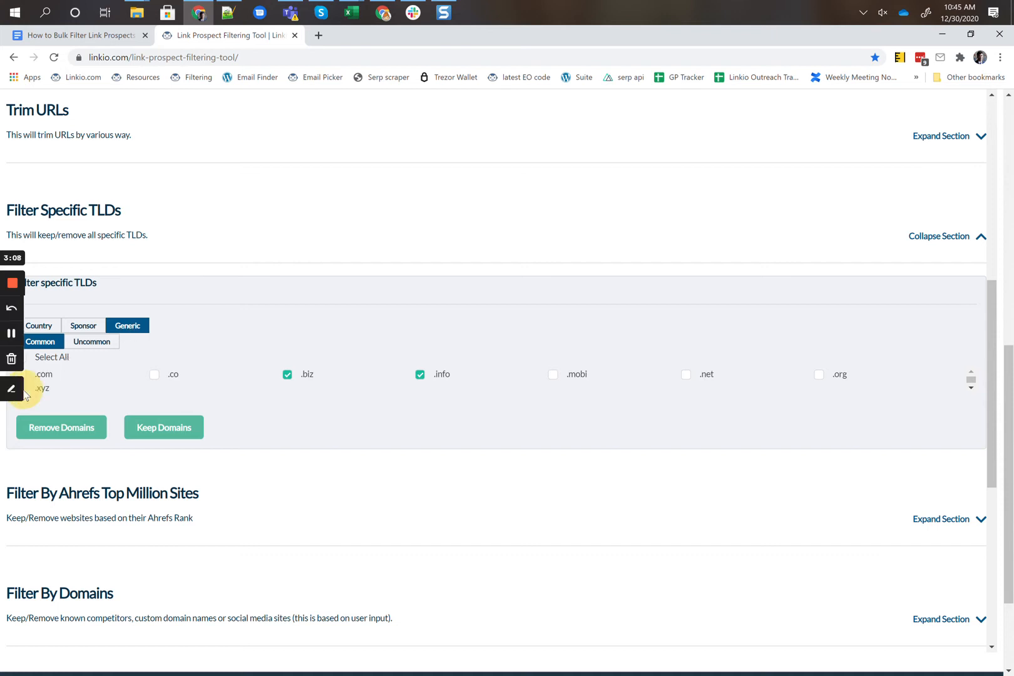
pyautogui.click(38, 389)
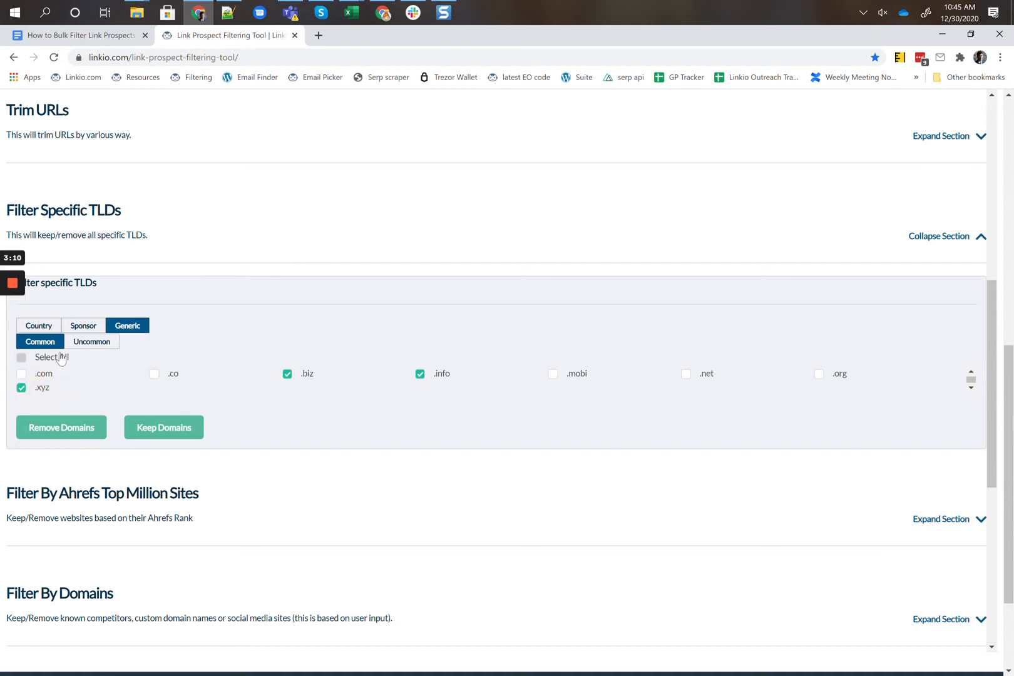
pyautogui.click(79, 427)
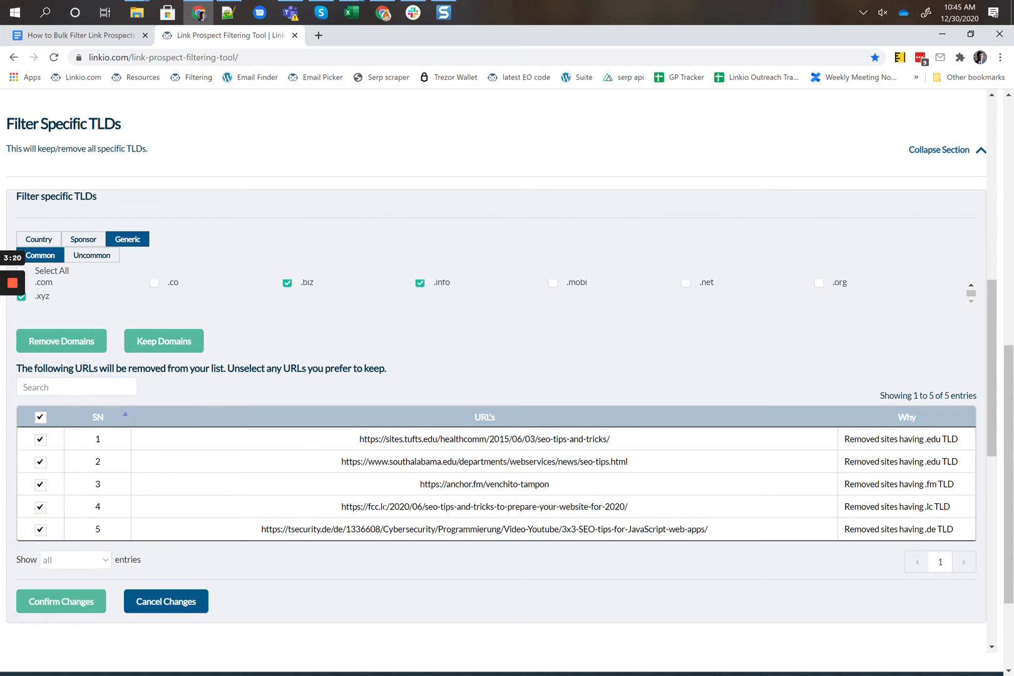
# Step: Check the selected non-English country TLDs and confirm the removal of the URLs listed by the TLD filter
pyautogui.click(58, 240)
pyautogui.click(72, 256)
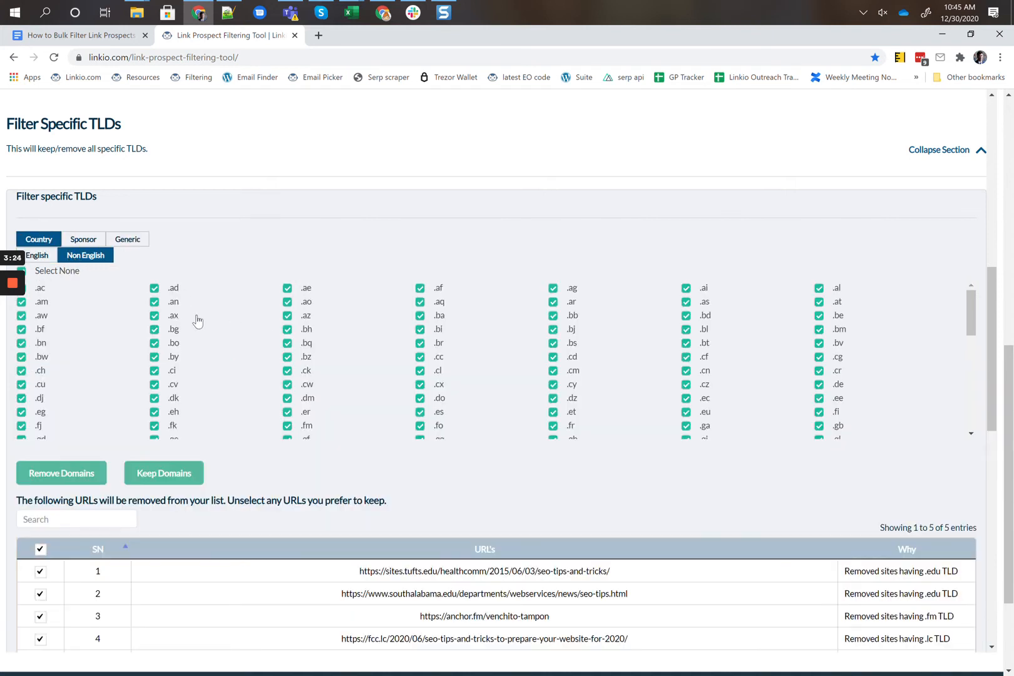
pyautogui.scroll(-3, 197, 320)
pyautogui.scroll(-2, 307, 485)
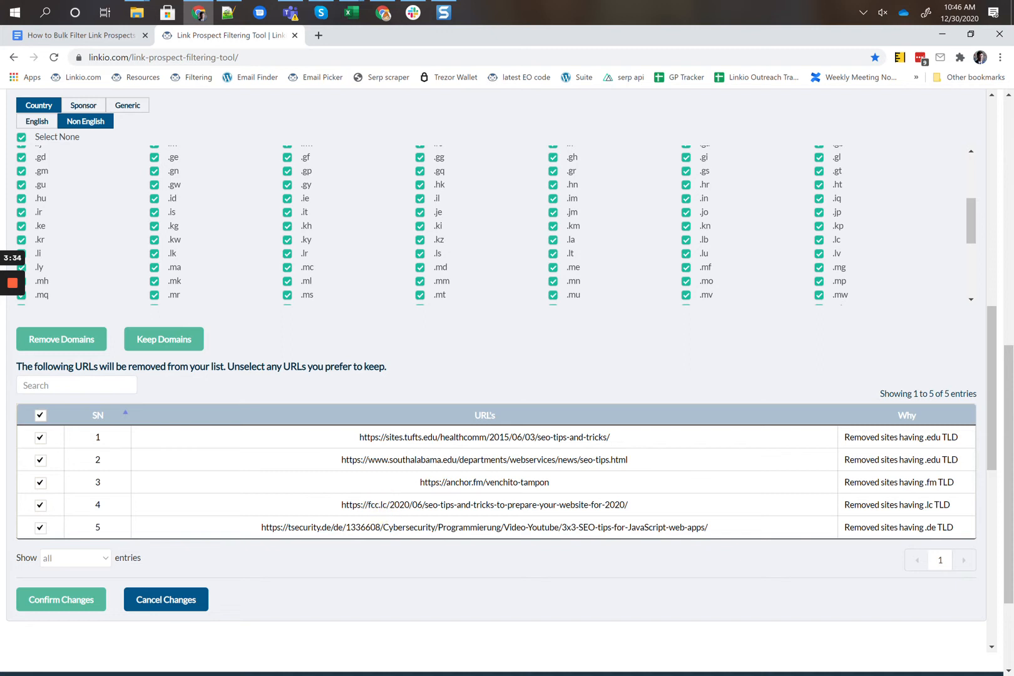
pyautogui.click(47, 505)
pyautogui.click(73, 600)
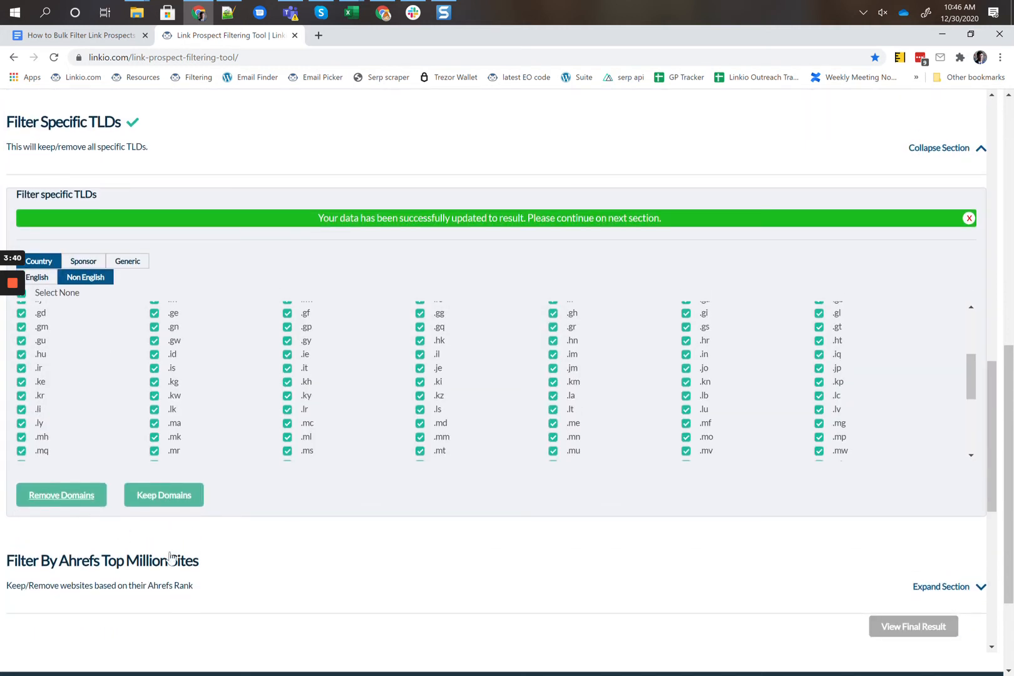
# Step: Open the Filter By Ahrefs Top Million Sites section
pyautogui.scroll(-4, 170, 552)
pyautogui.scroll(1, 169, 552)
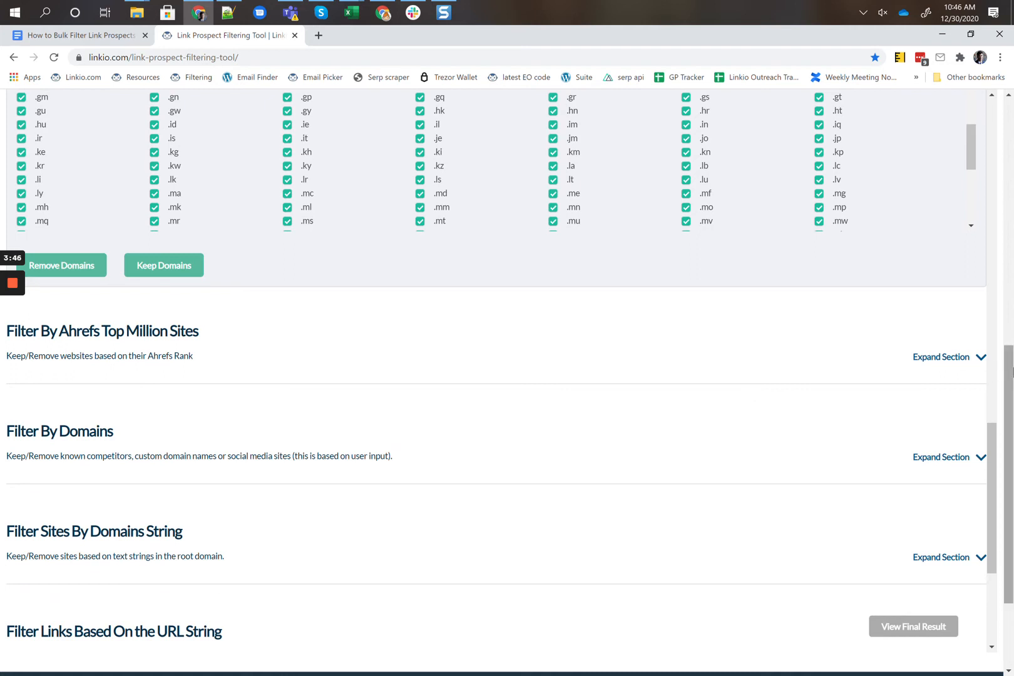
pyautogui.click(968, 359)
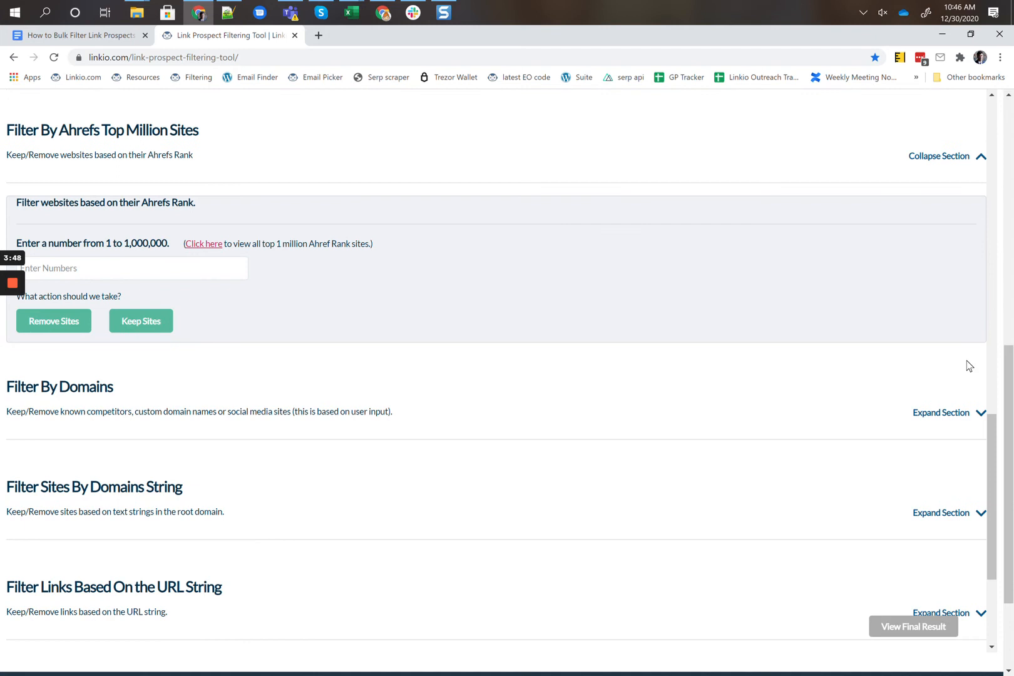
pyautogui.scroll(4, 966, 366)
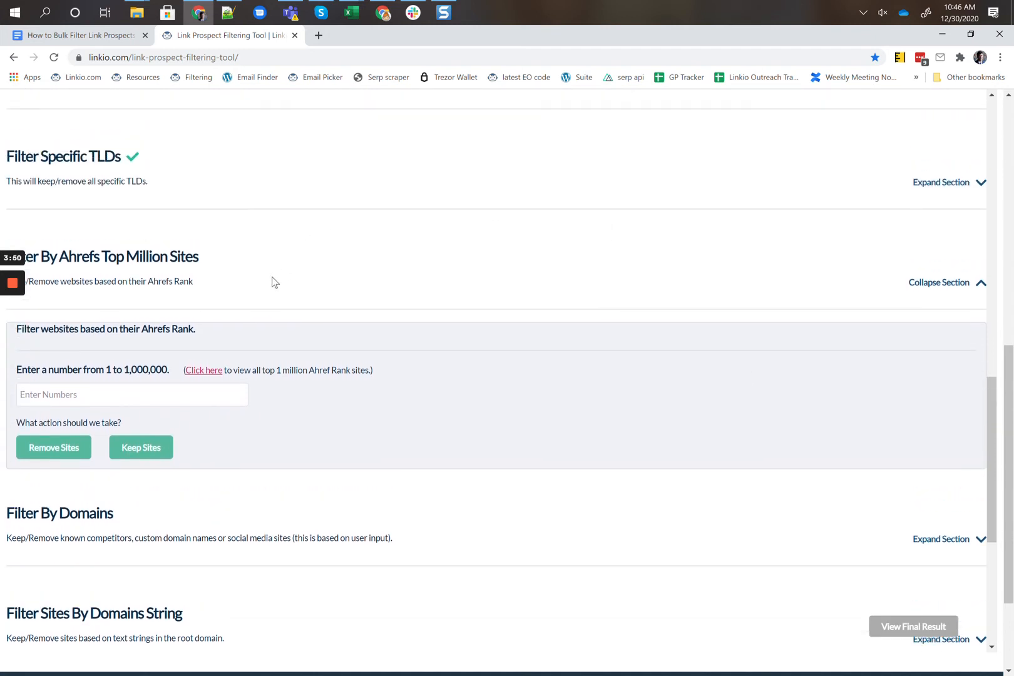
pyautogui.scroll(1, 154, 341)
pyautogui.moveTo(59, 295); pyautogui.dragTo(190, 304)
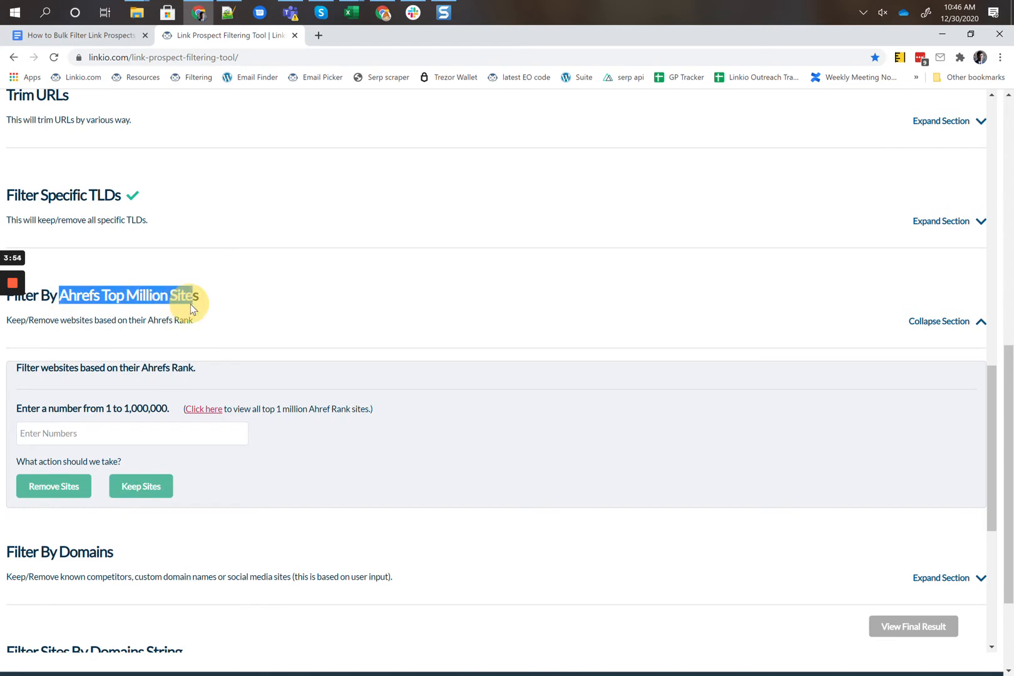
pyautogui.click(190, 304)
# Step: Set the Ahrefs rank number to 10000 and list the matching top-ranked sites for removal
pyautogui.click(150, 438)
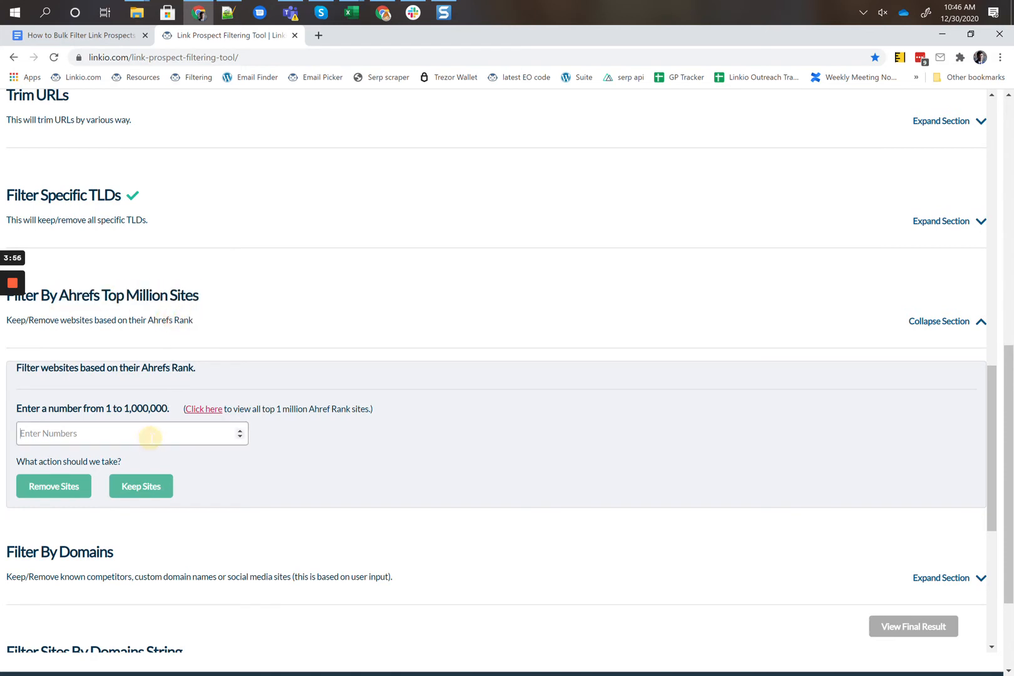
pyautogui.write('20')
pyautogui.press('BackSpace')
pyautogui.press('BackSpace')
pyautogui.write('100')
pyautogui.click(53, 486)
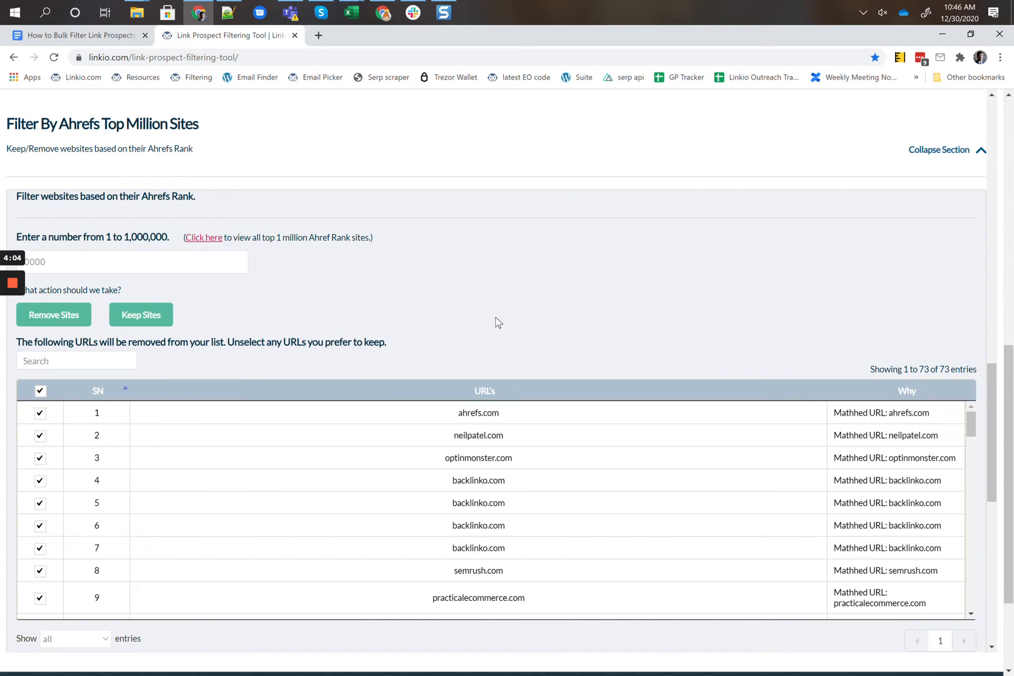
# Step: Review the top-ranked sites listed for removal and unselect firstround.com and sharethis.com to keep them
pyautogui.scroll(-2, 495, 323)
pyautogui.scroll(-1, 461, 369)
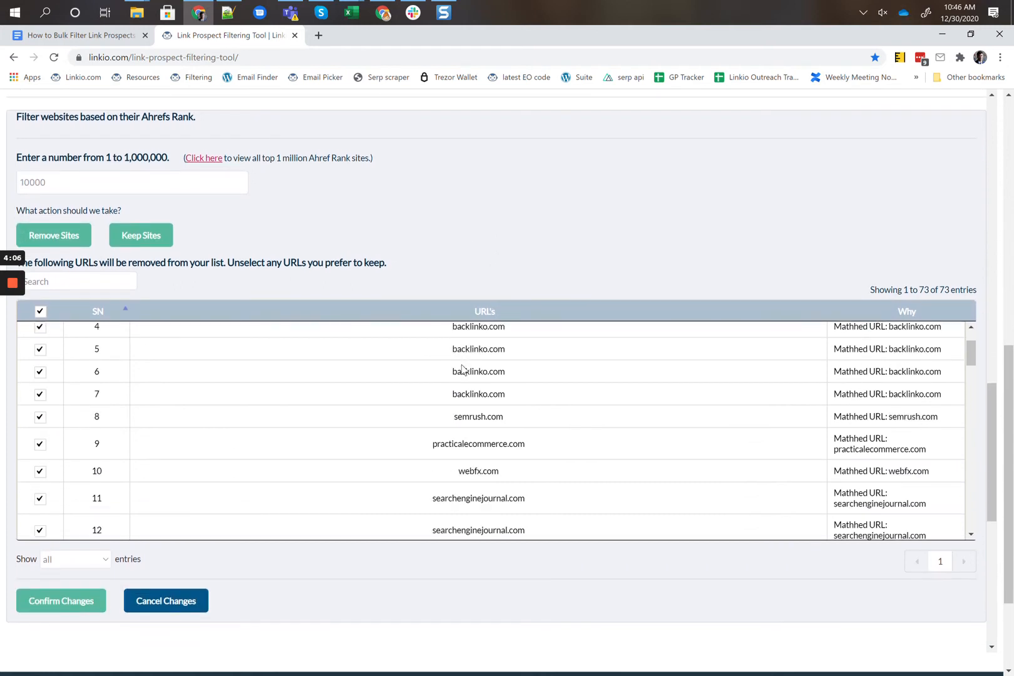
pyautogui.scroll(1, 452, 393)
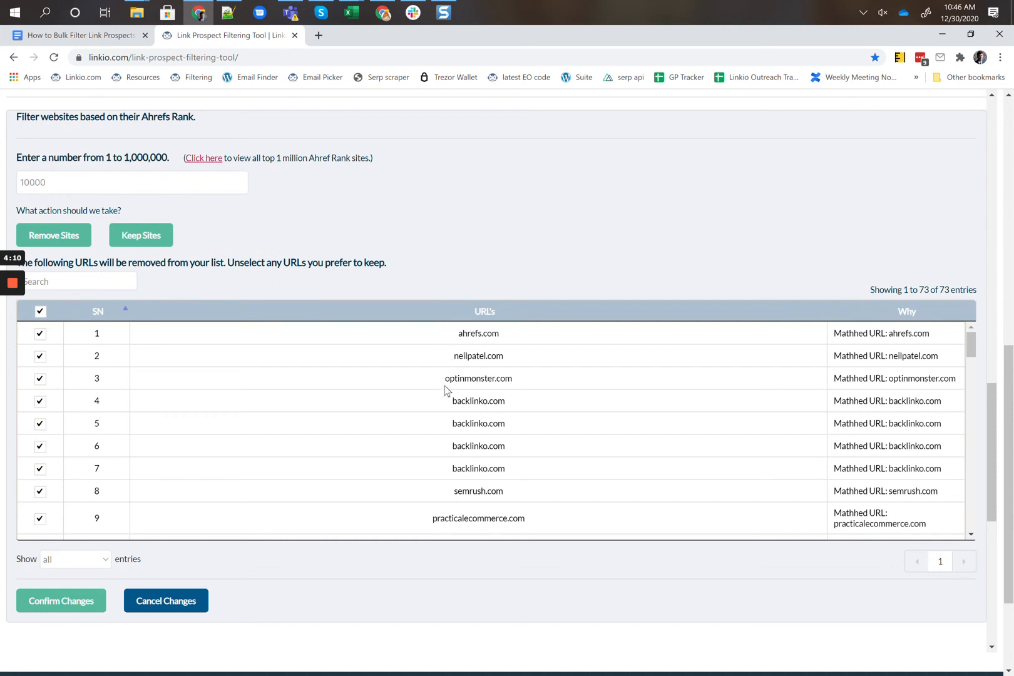
pyautogui.scroll(-3, 446, 390)
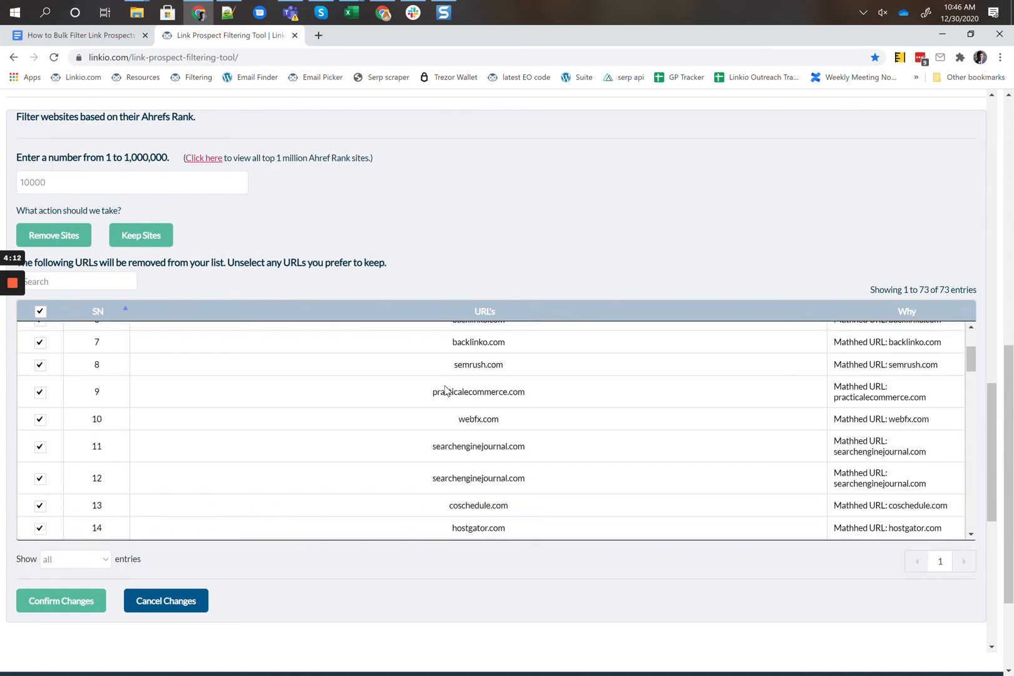
pyautogui.scroll(-3, 370, 457)
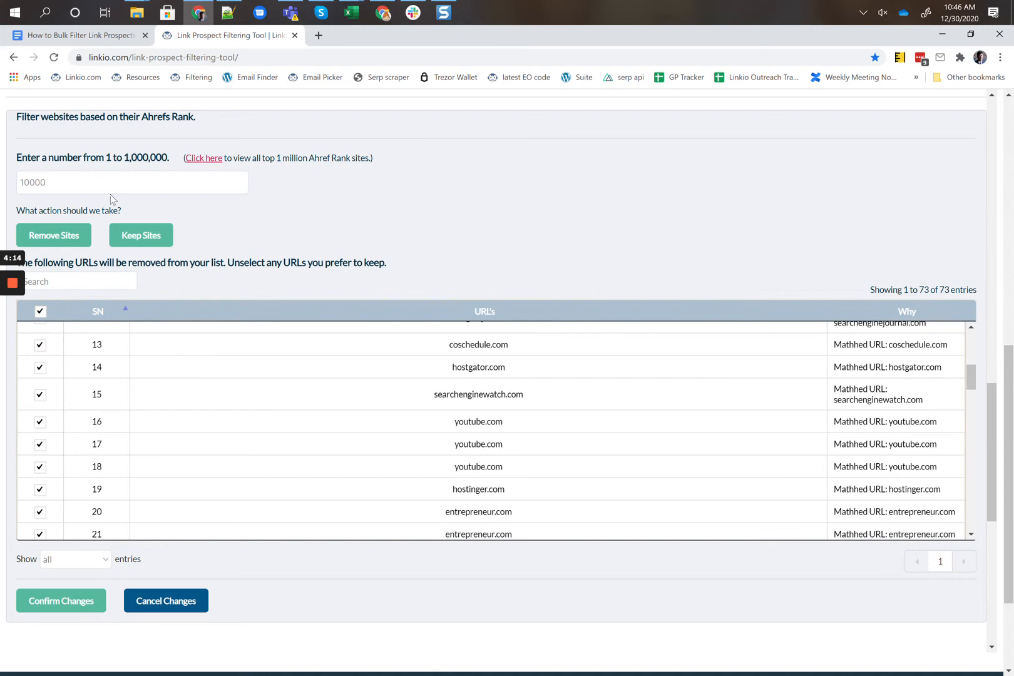
pyautogui.click(237, 180)
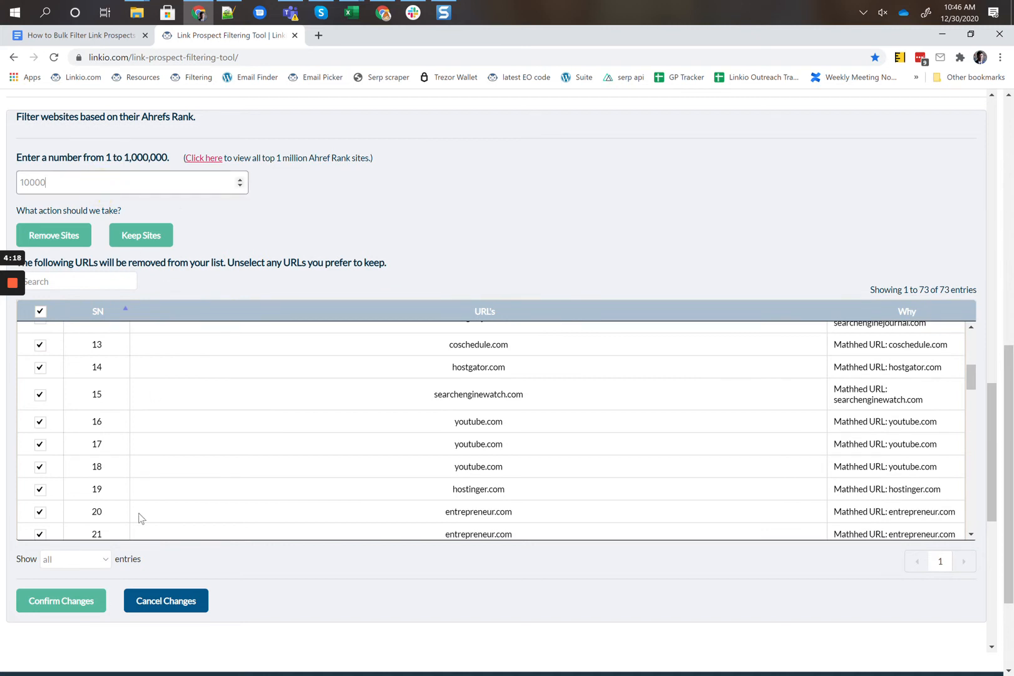
pyautogui.scroll(-5, 188, 455)
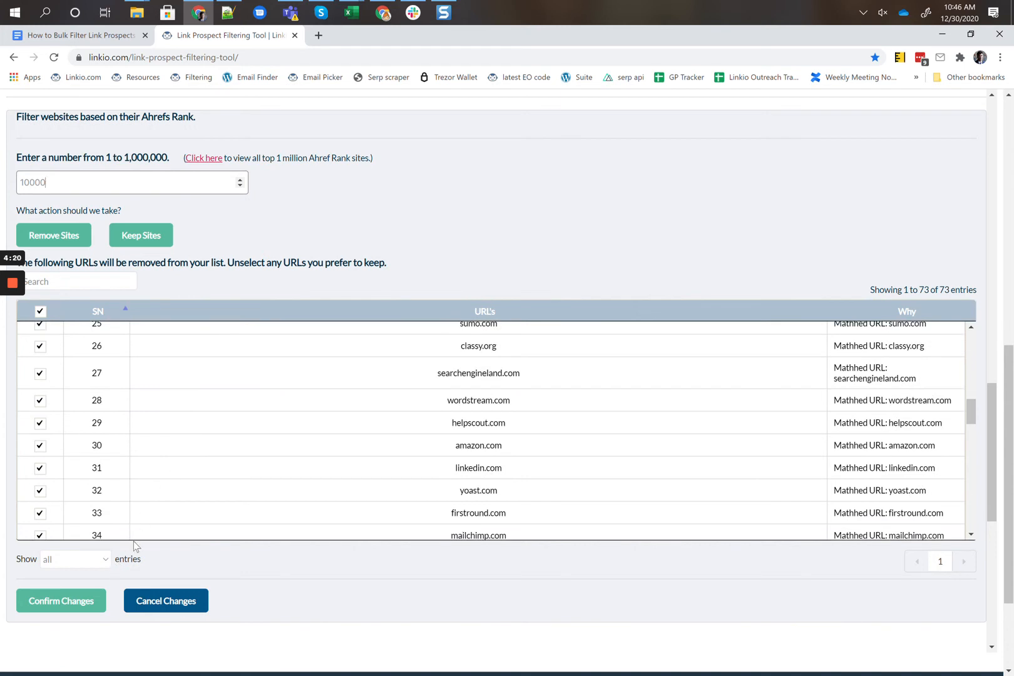
pyautogui.click(40, 513)
pyautogui.scroll(-4, 77, 511)
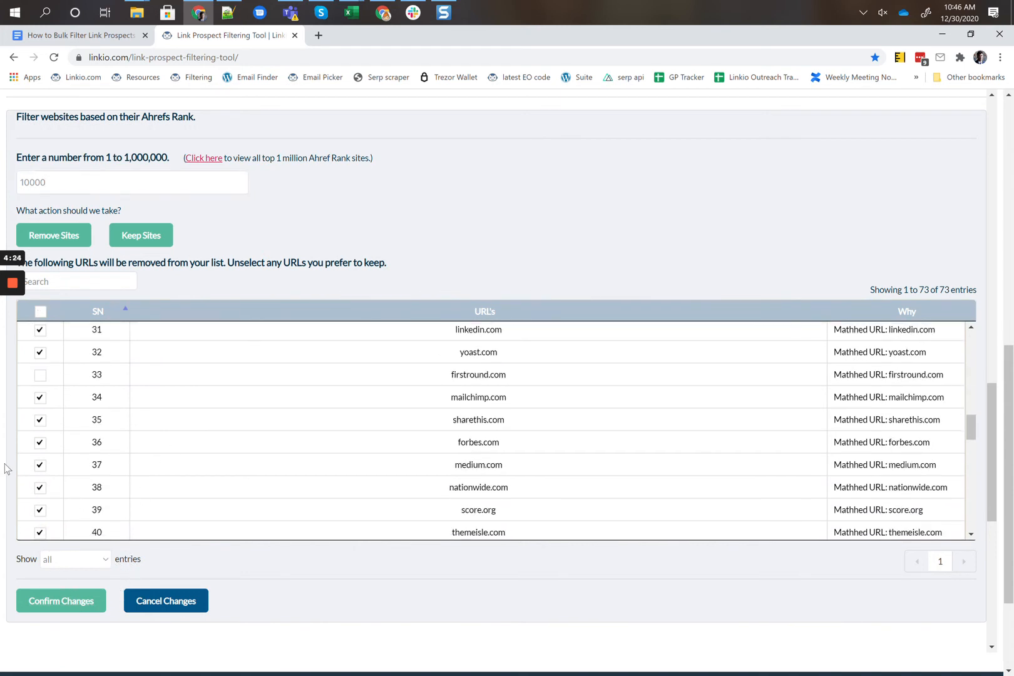
pyautogui.click(39, 420)
pyautogui.scroll(-3, 380, 536)
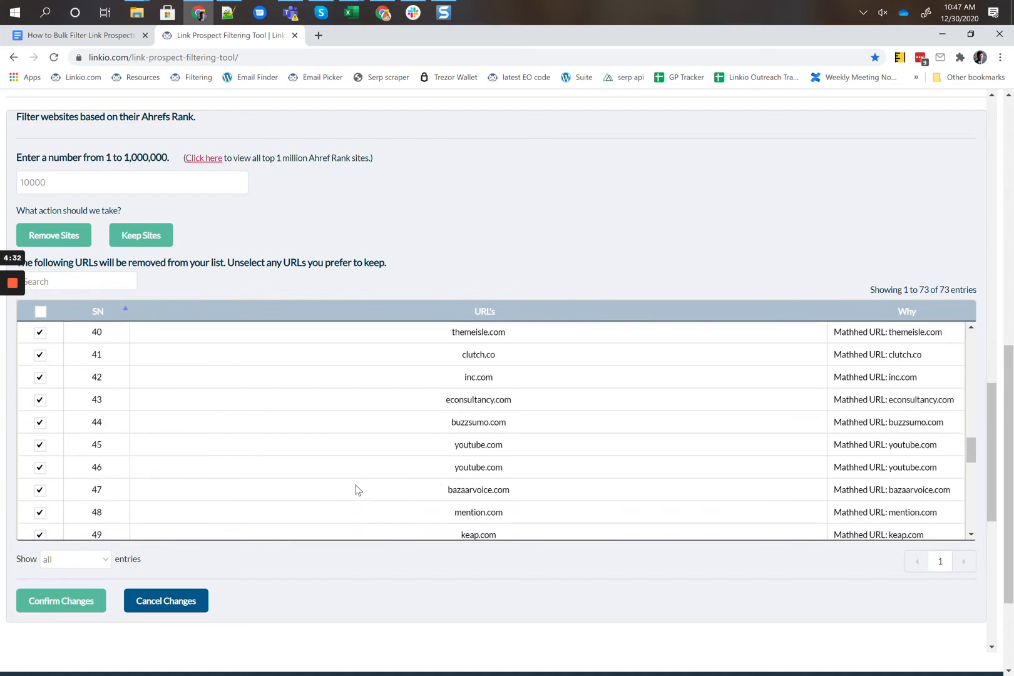
# Step: Check the rest of the Ahrefs rank list and confirm the removal of the sites still selected
pyautogui.scroll(-7, 356, 489)
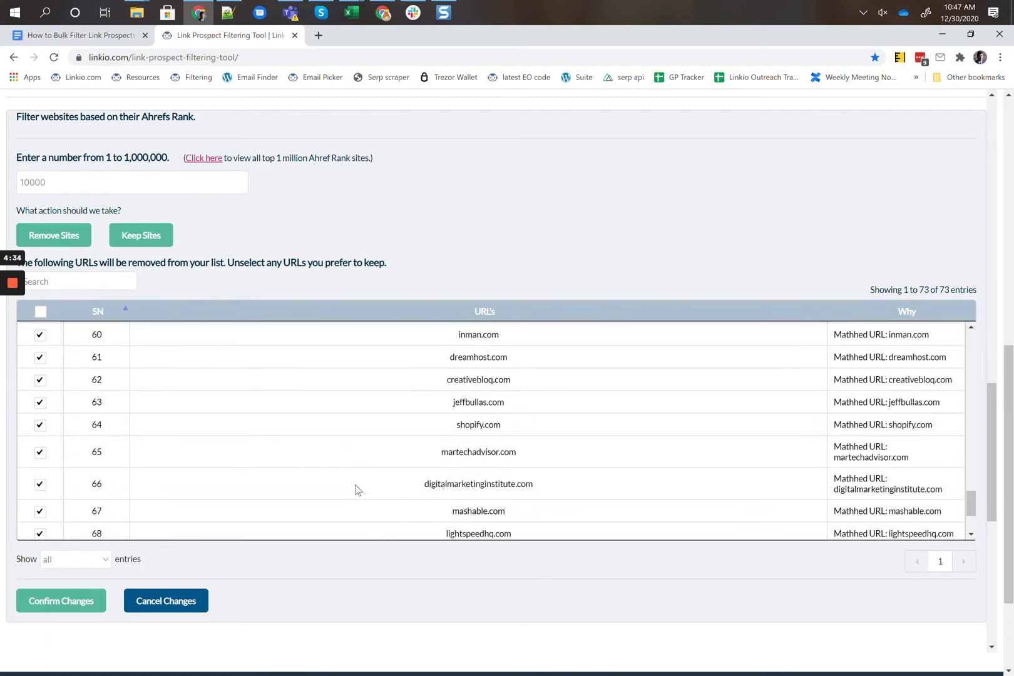
pyautogui.click(86, 602)
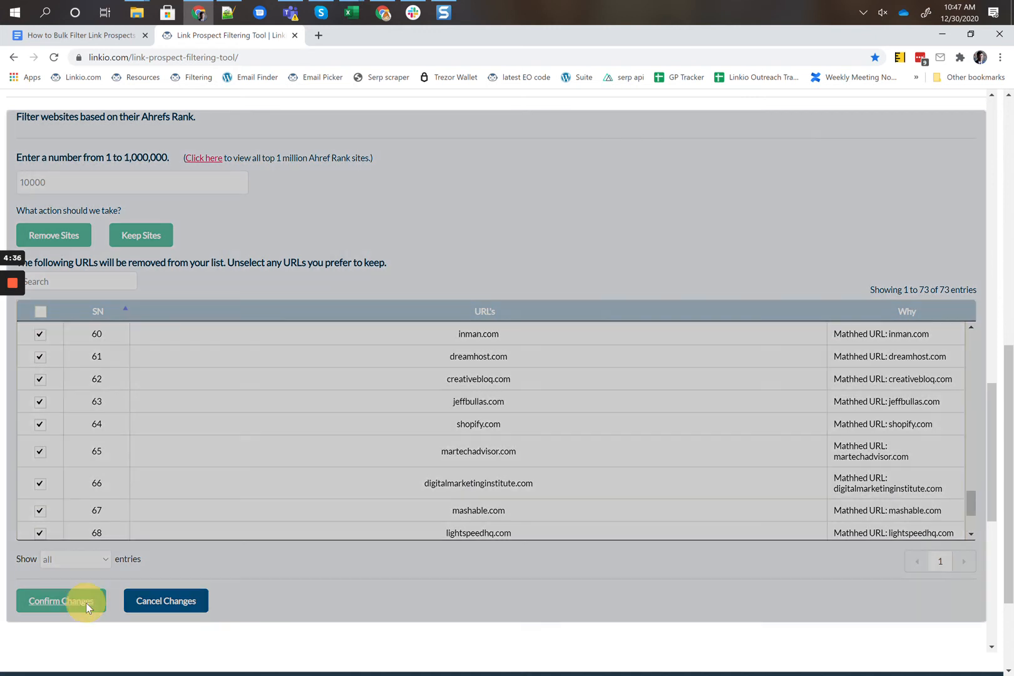
pyautogui.rightClick(277, 419)
pyautogui.click(51, 415)
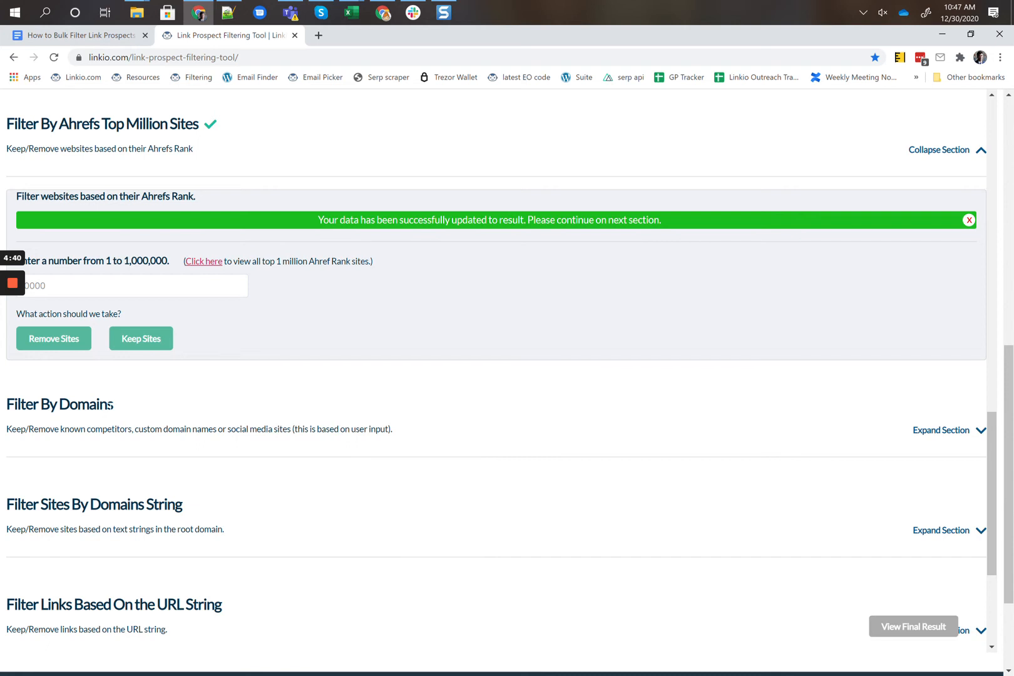
# Step: Open the Filter By Domains section and view the preset content syndication, directory, forums and social profile site lists
pyautogui.click(944, 431)
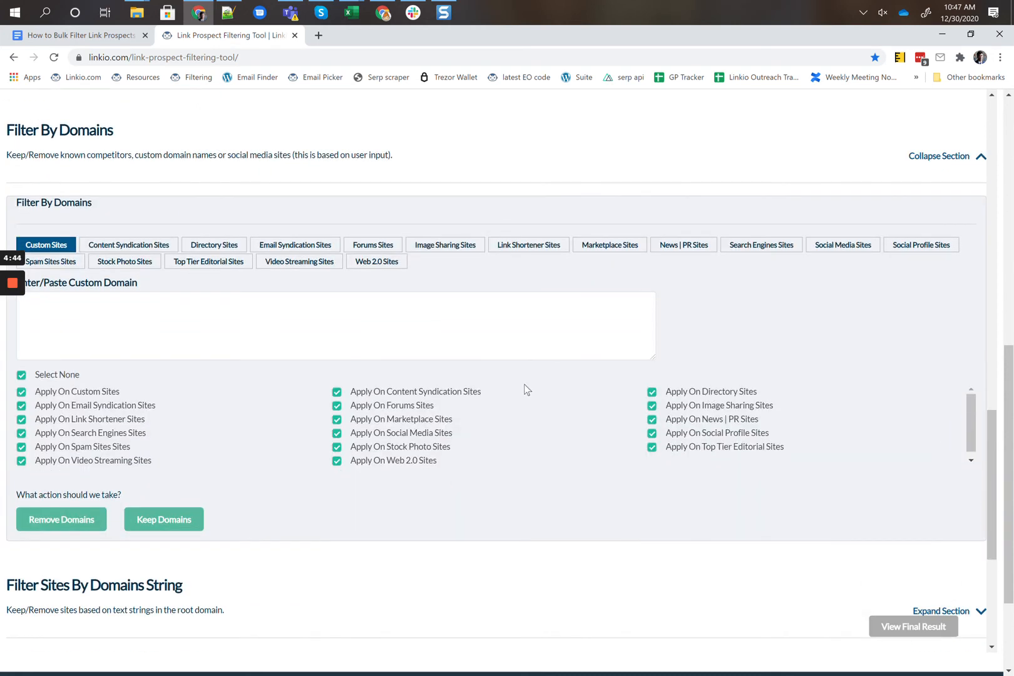
pyautogui.click(129, 246)
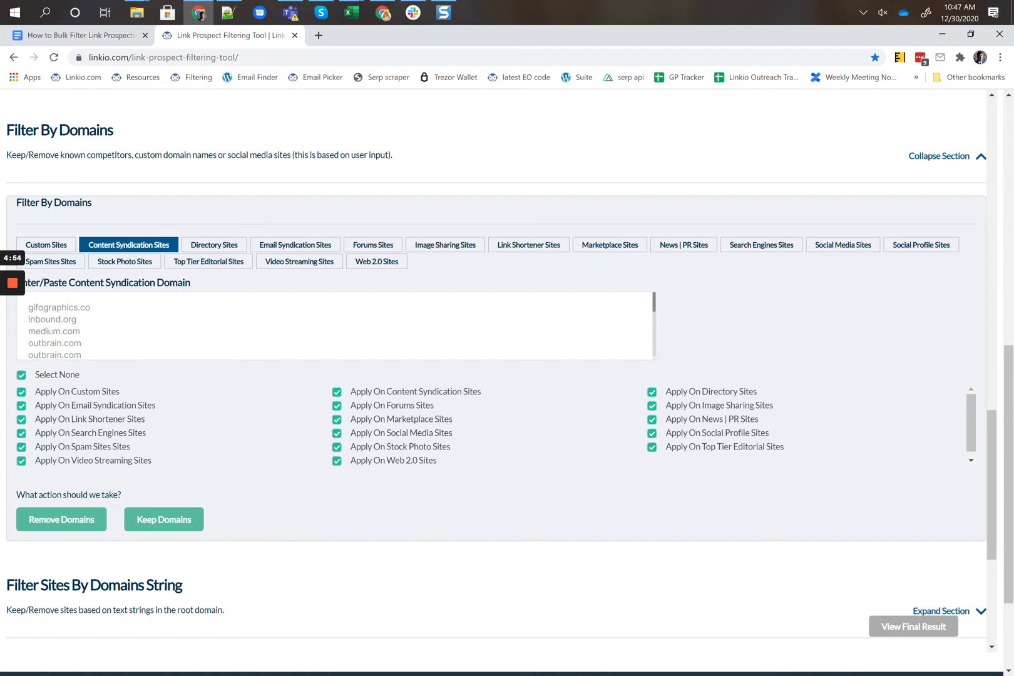
pyautogui.click(219, 245)
pyautogui.click(363, 248)
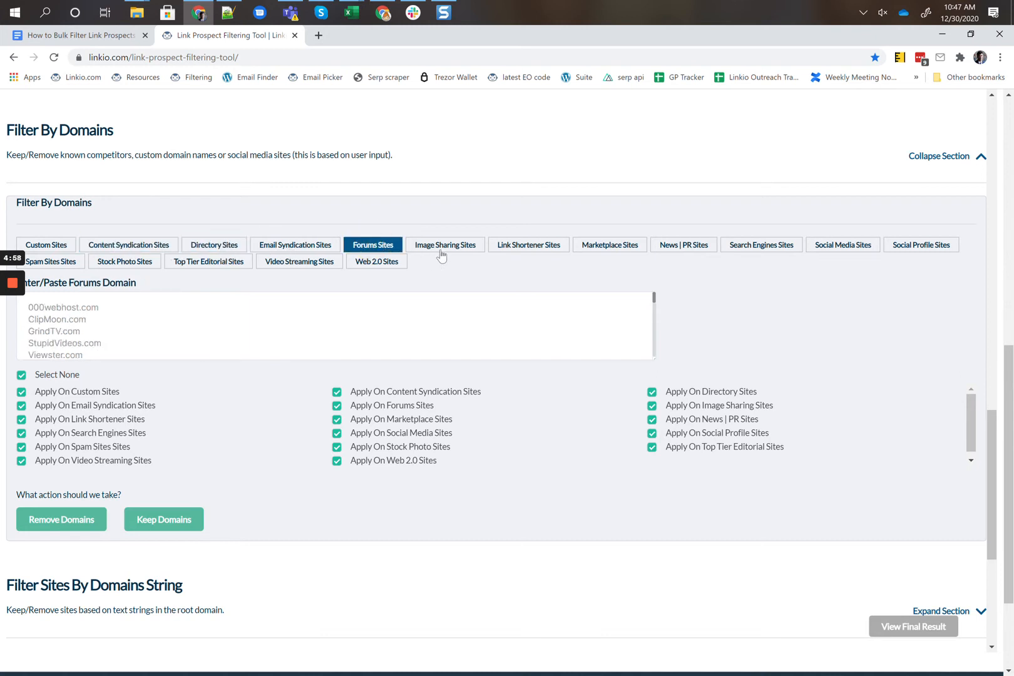
pyautogui.click(903, 248)
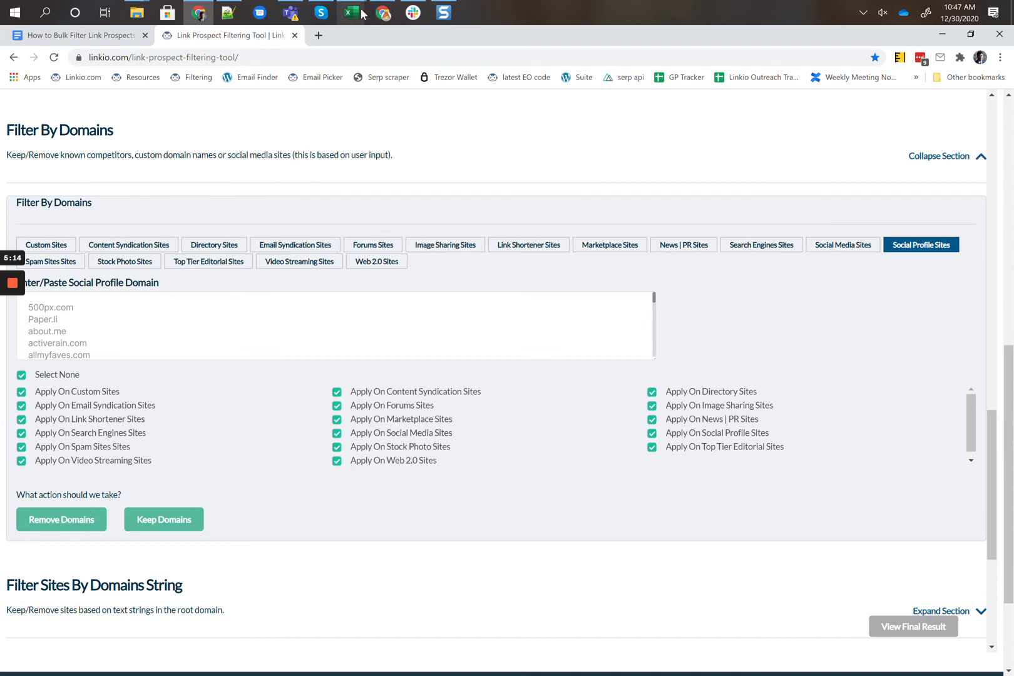
# Step: Paste the copied URL list into the custom sites and list the domains matching all site categories for removal
pyautogui.moveTo(352, 13)
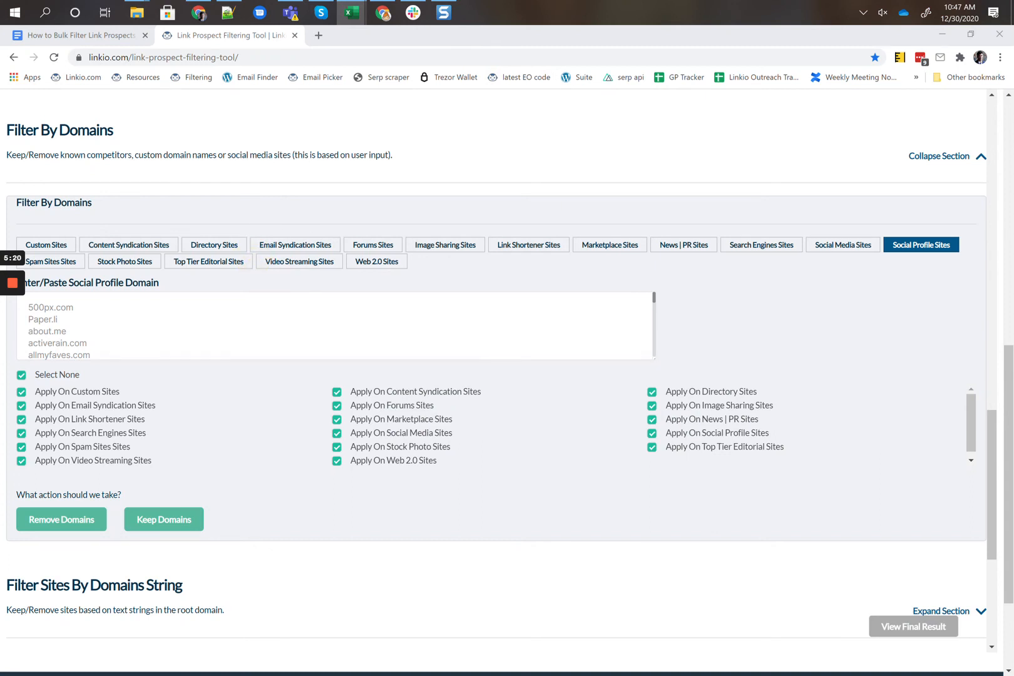
pyautogui.click(63, 244)
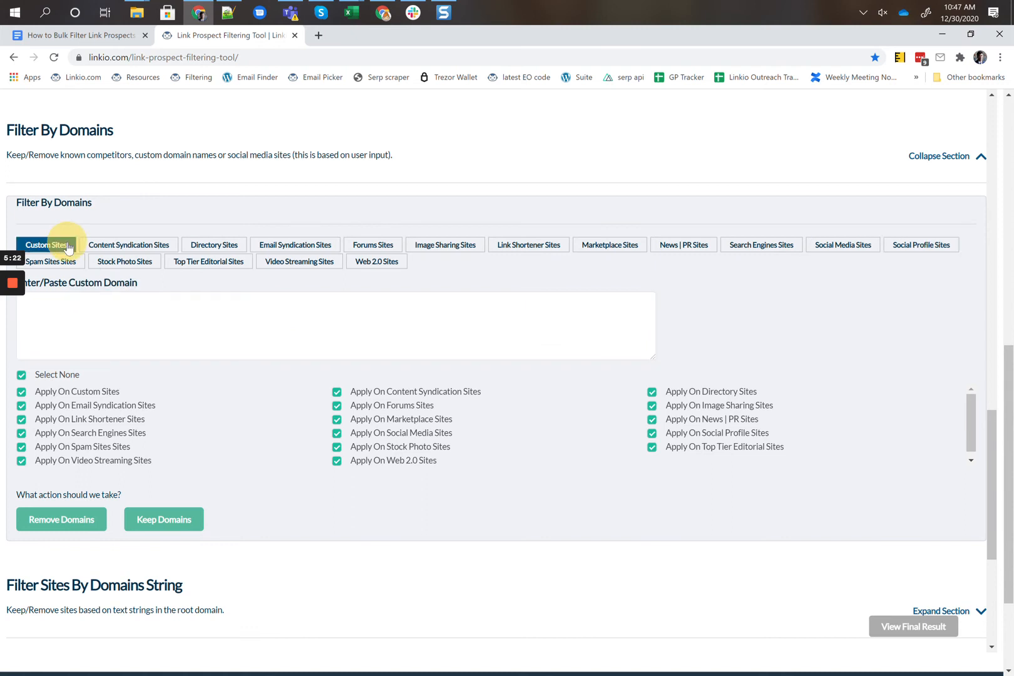
pyautogui.click(111, 315)
pyautogui.hotkey('ctrl', 'v')
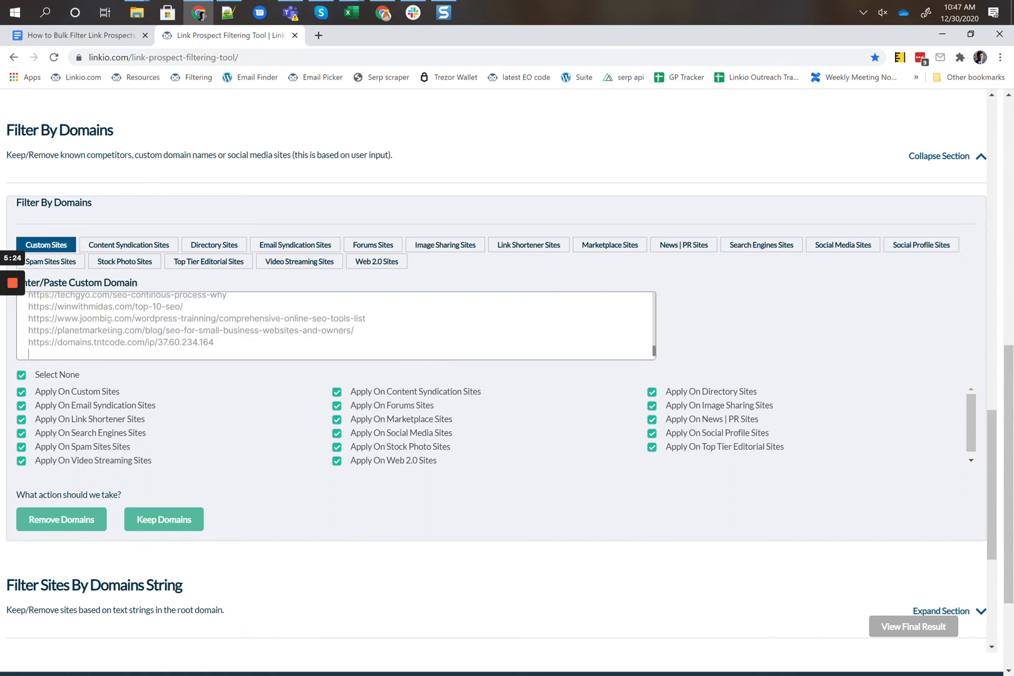
pyautogui.moveTo(100, 320); pyautogui.dragTo(173, 319)
pyautogui.click(157, 332)
pyautogui.click(78, 522)
# Step: Check the URLs matched by the domain filter and confirm their removal
pyautogui.scroll(-4, 324, 504)
pyautogui.scroll(-1, 598, 315)
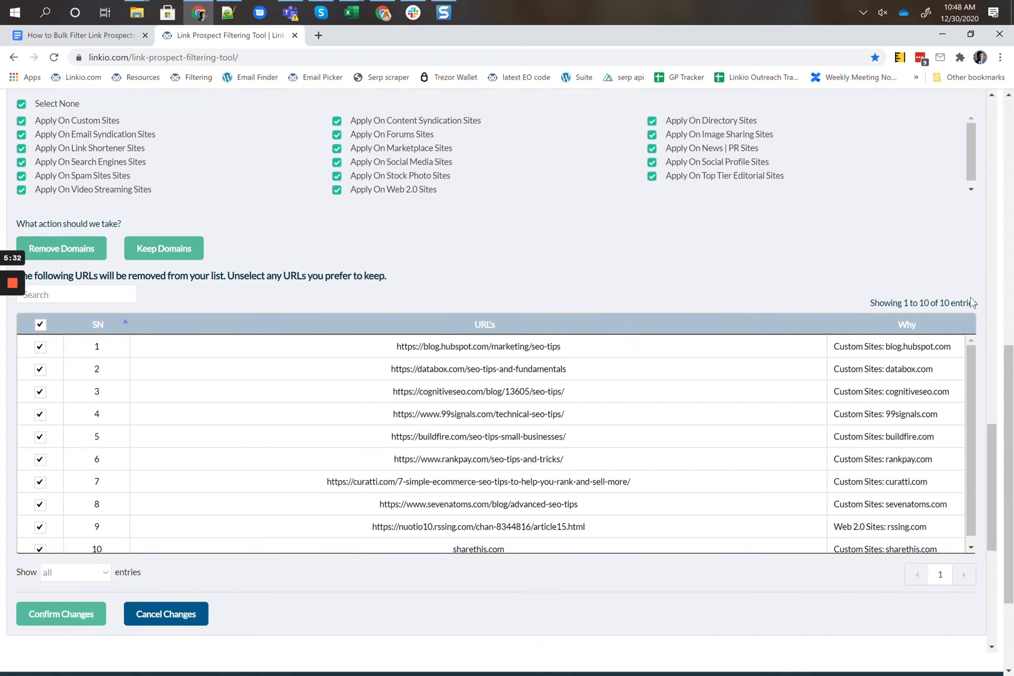
pyautogui.scroll(-1, 438, 454)
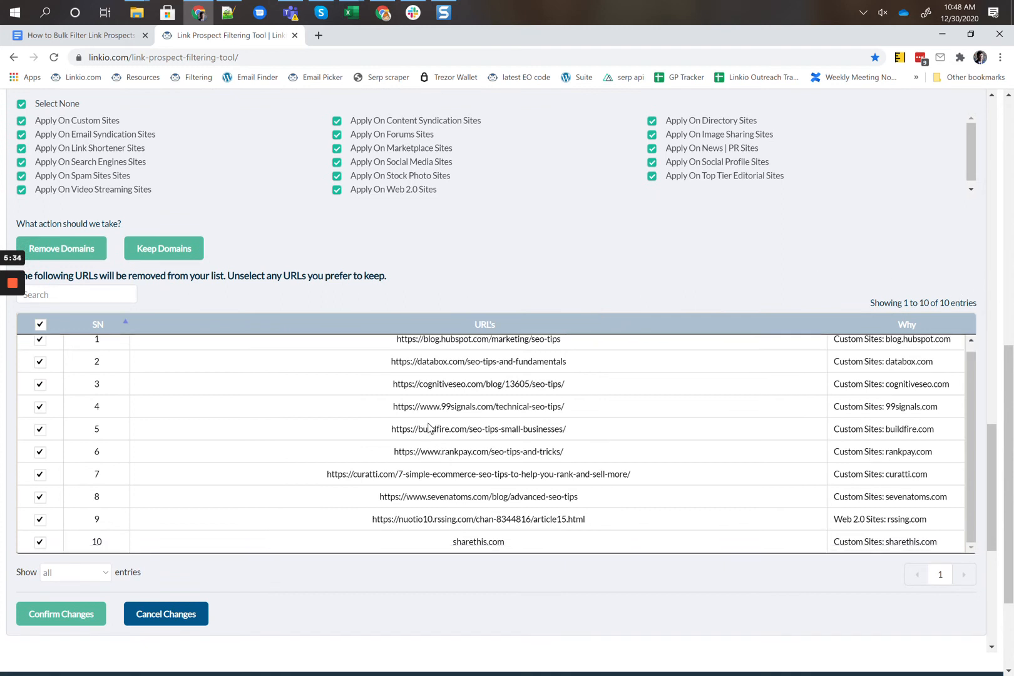
pyautogui.scroll(-1, 311, 464)
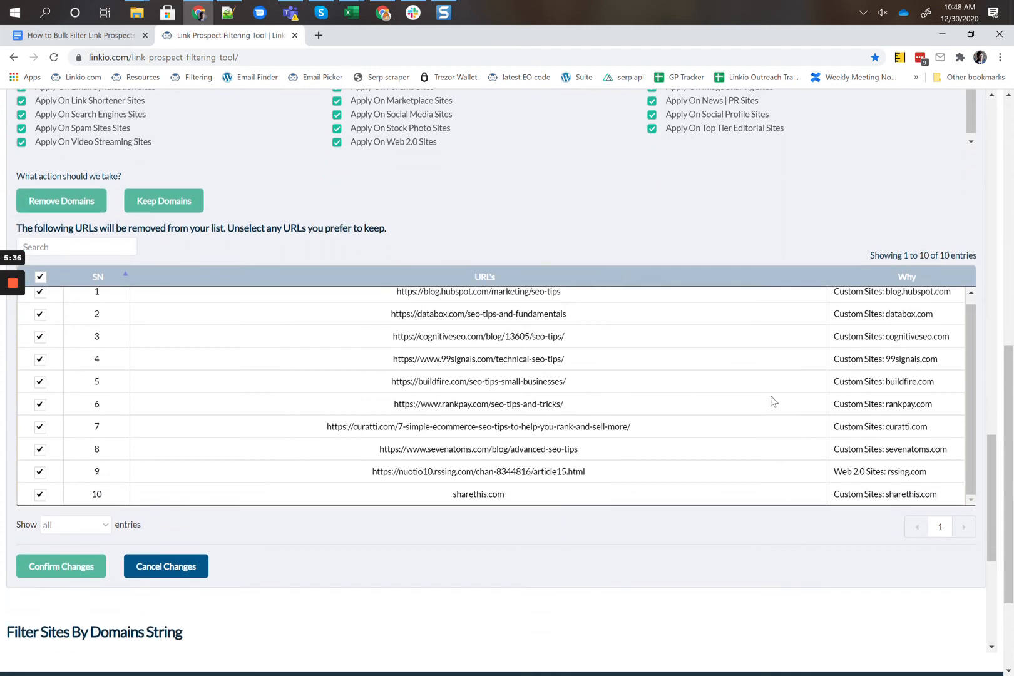
pyautogui.click(76, 563)
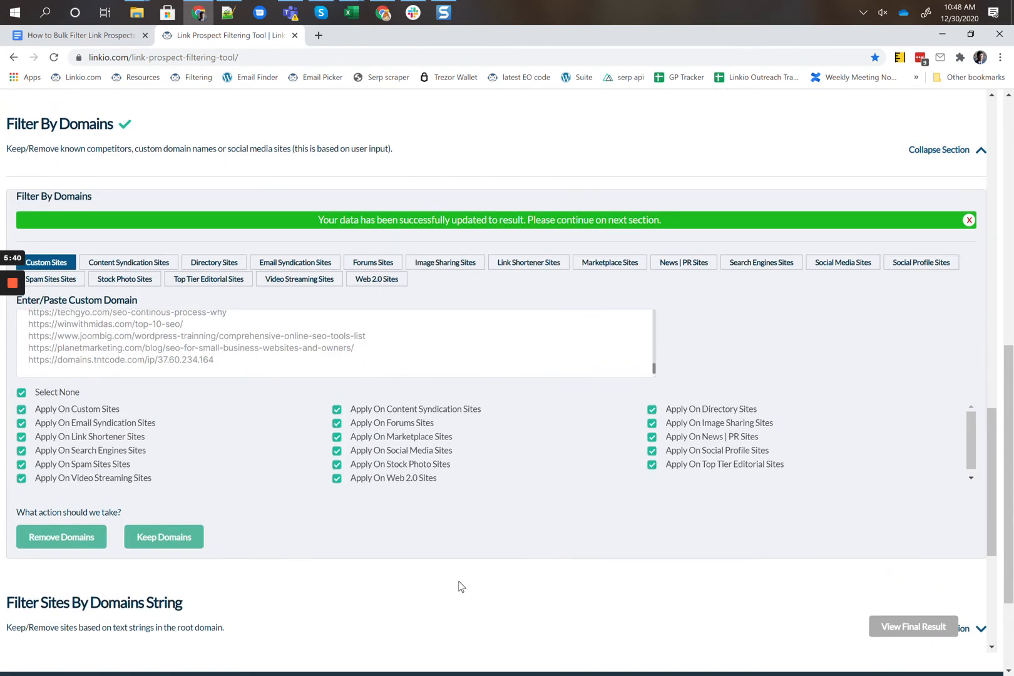
# Step: Open the Filter Sites By Domains String section
pyautogui.scroll(-6, 459, 585)
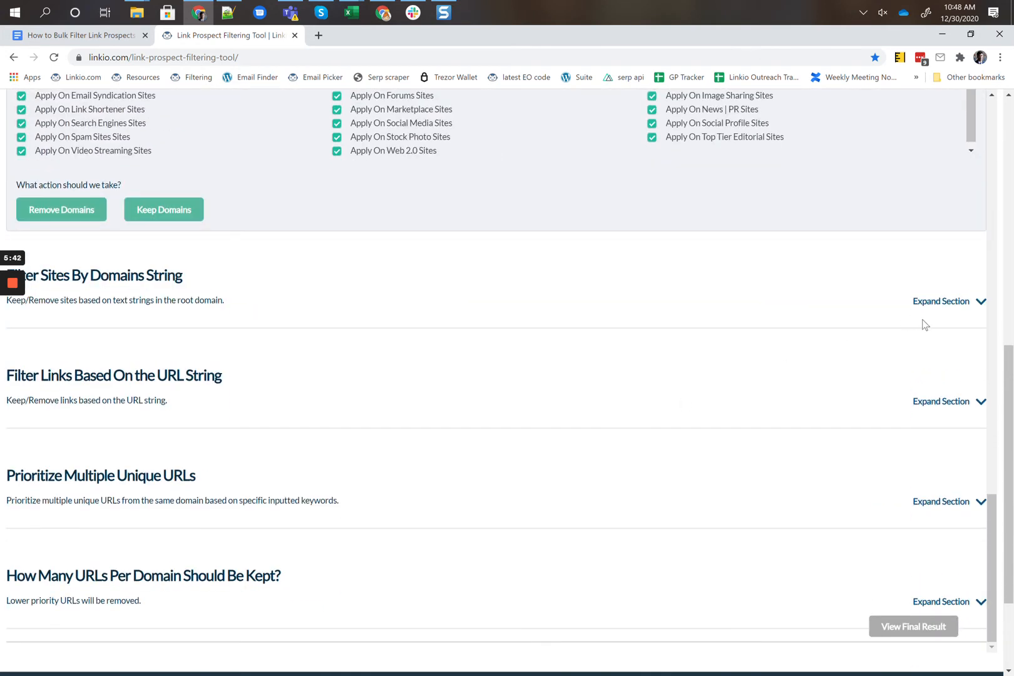
pyautogui.click(939, 302)
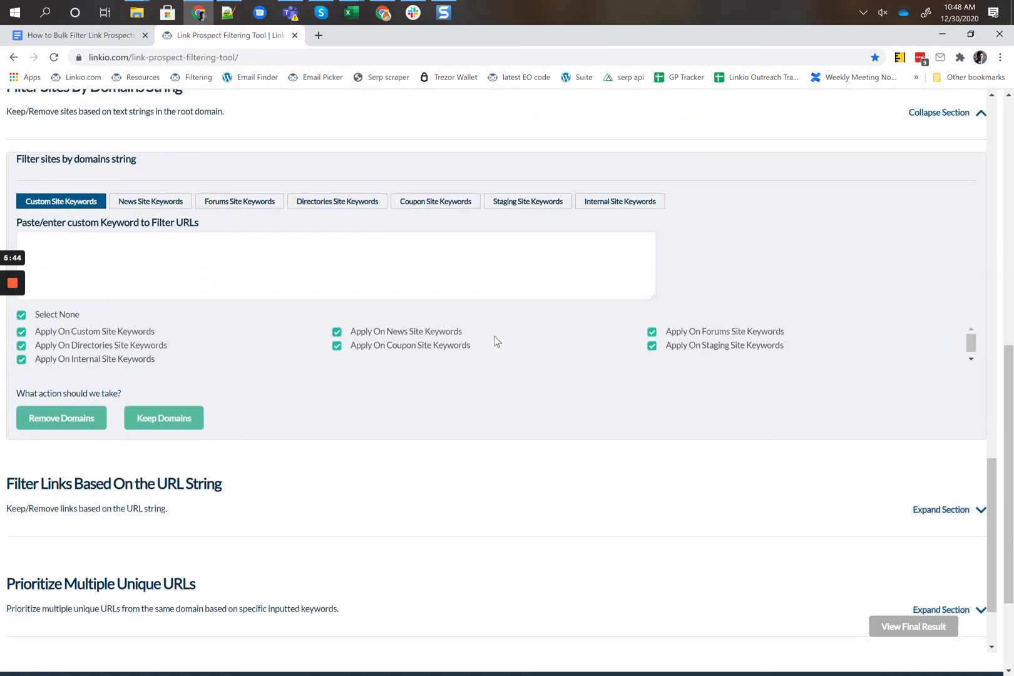
pyautogui.scroll(1, 179, 150)
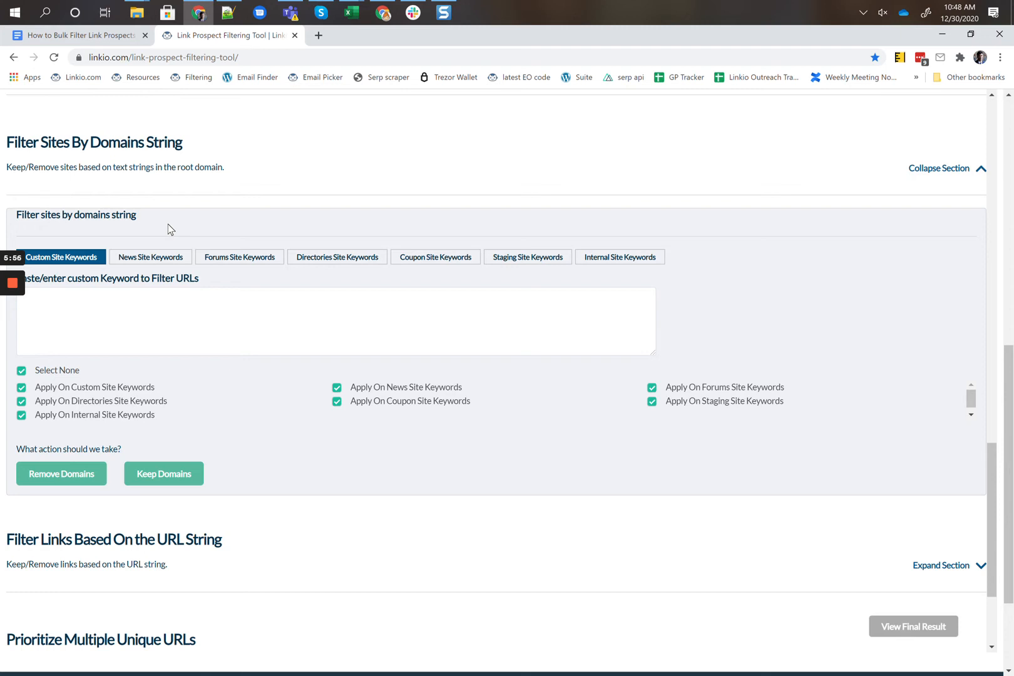
pyautogui.moveTo(89, 143); pyautogui.dragTo(175, 144)
# Step: Examine the preset news, forums, directories, coupon, staging and internal site keywords used to filter root domains
pyautogui.click(158, 257)
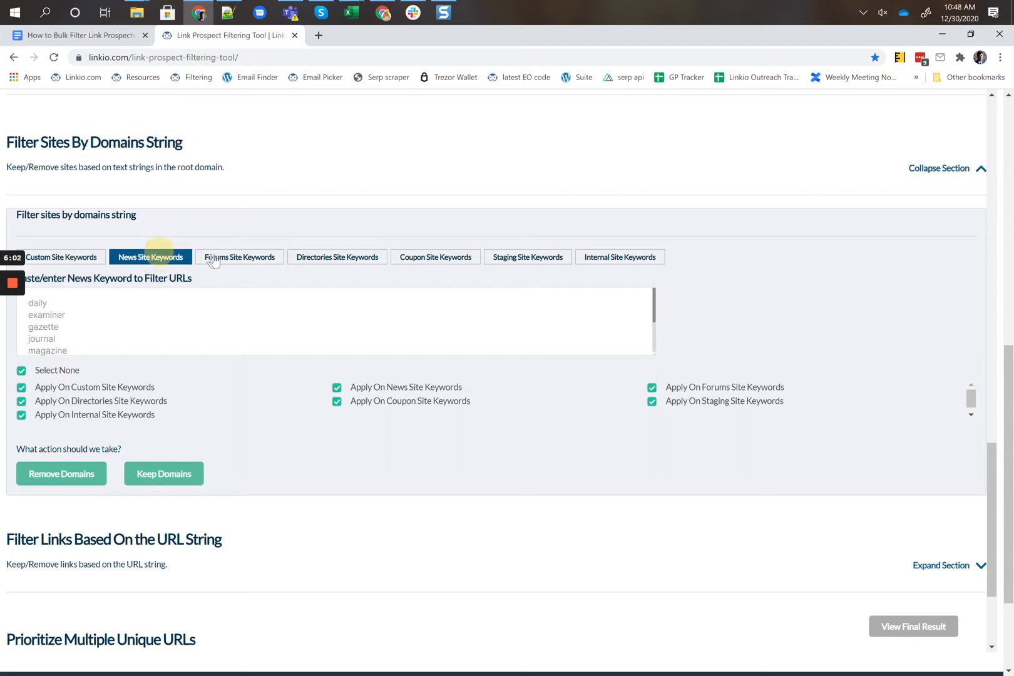
pyautogui.click(212, 259)
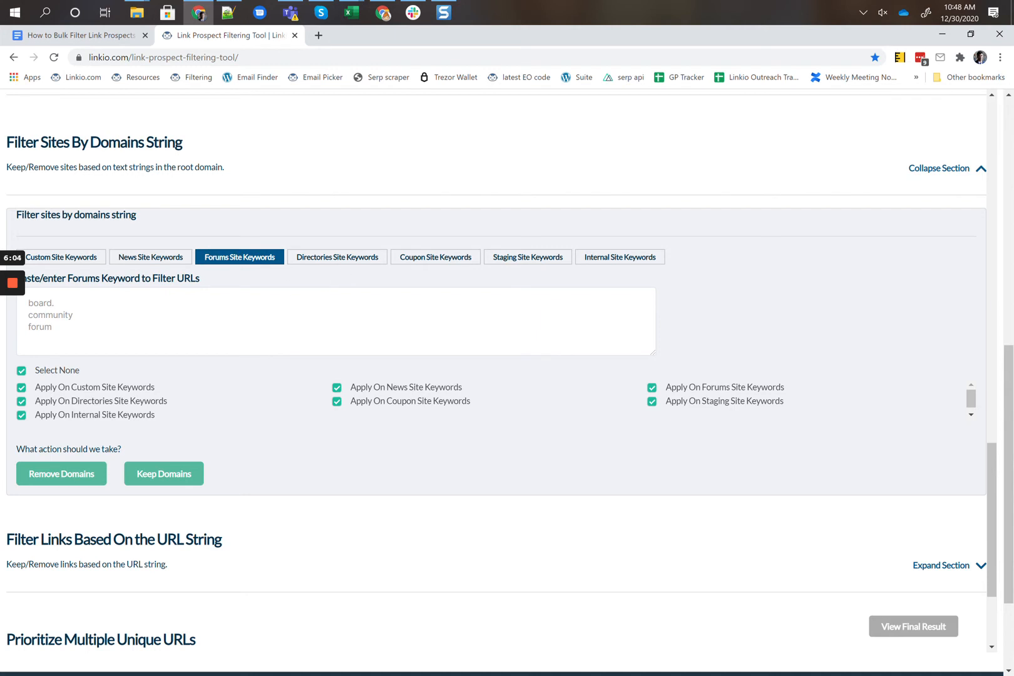
pyautogui.click(338, 257)
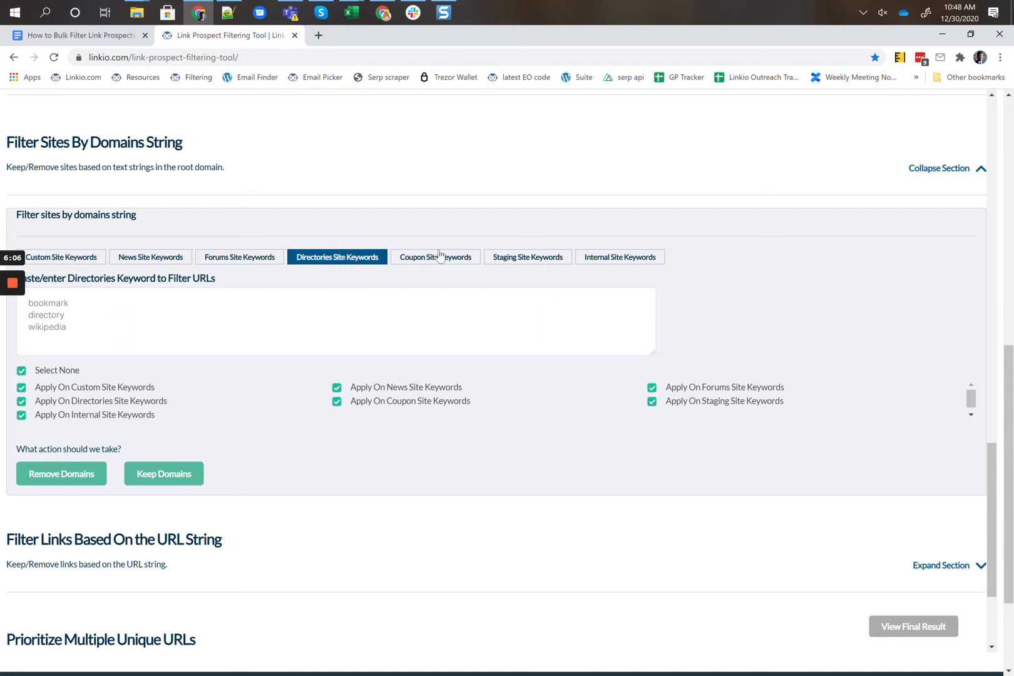
pyautogui.click(440, 256)
pyautogui.click(337, 258)
pyautogui.click(239, 257)
pyautogui.click(76, 306)
pyautogui.tripleClick(77, 307)
pyautogui.click(520, 262)
pyautogui.click(605, 270)
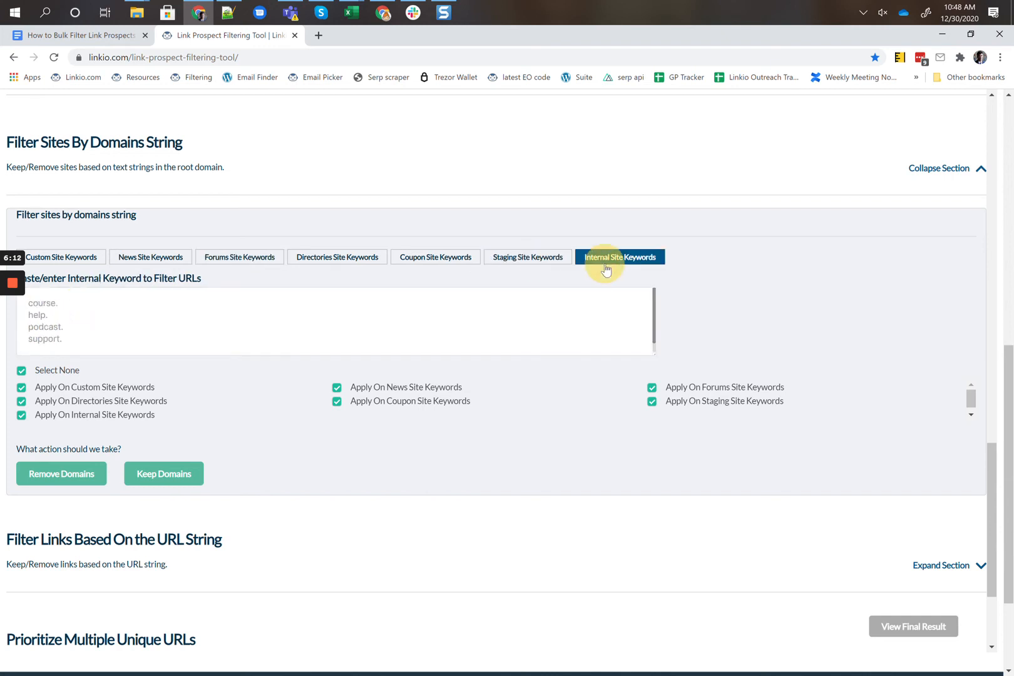
pyautogui.moveTo(39, 303); pyautogui.dragTo(65, 327)
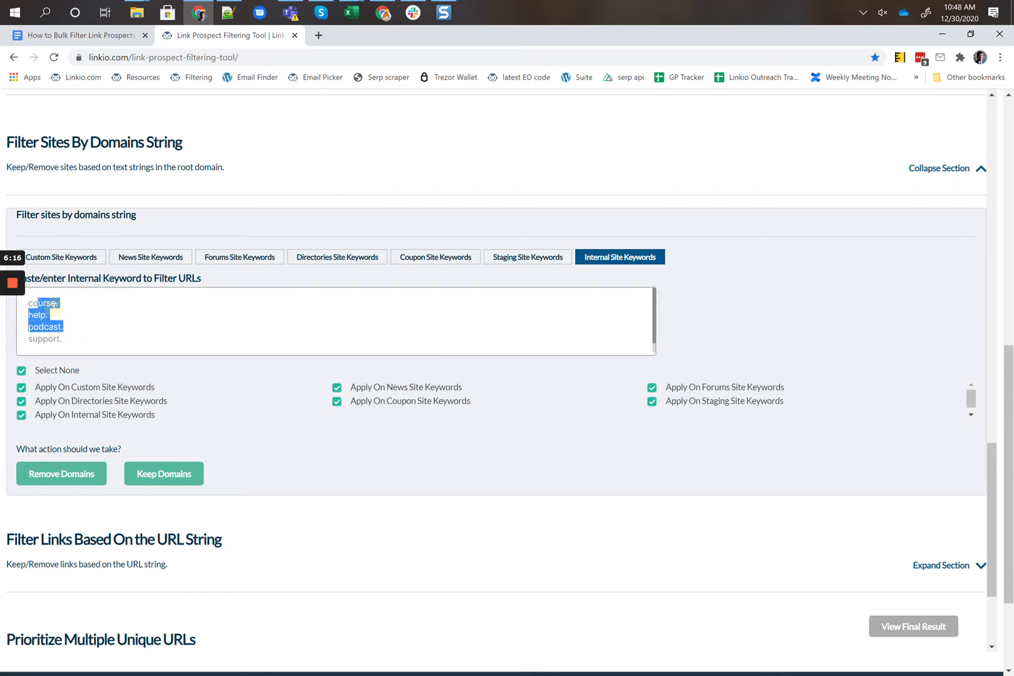
pyautogui.click(55, 304)
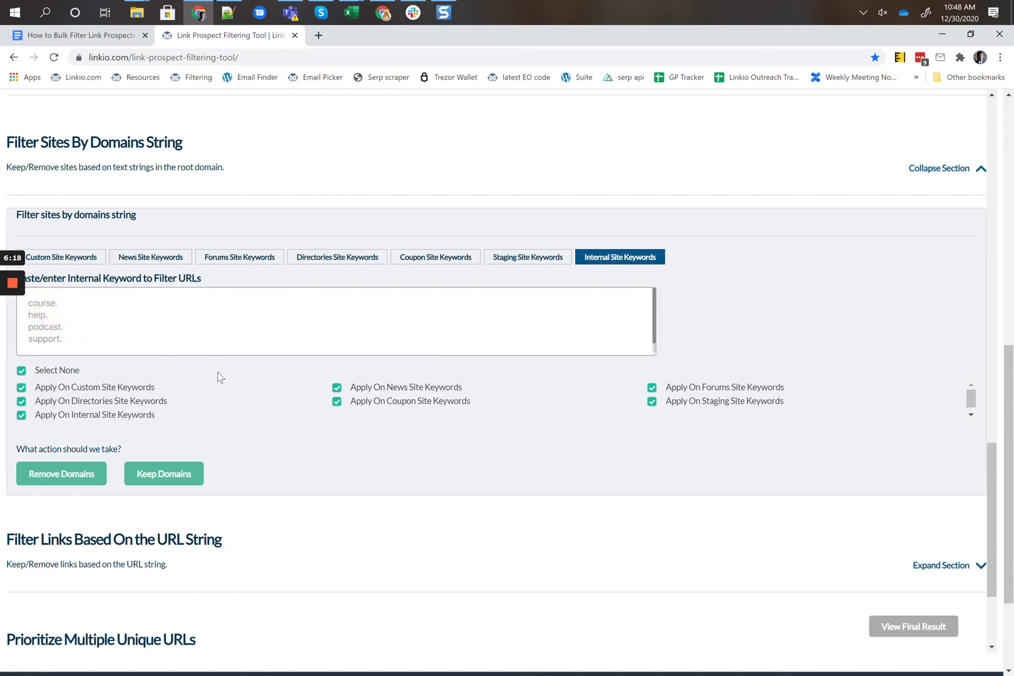
# Step: List the sites whose domains match the selected keyword groups for removal and check the matching strings in their URLs
pyautogui.click(92, 474)
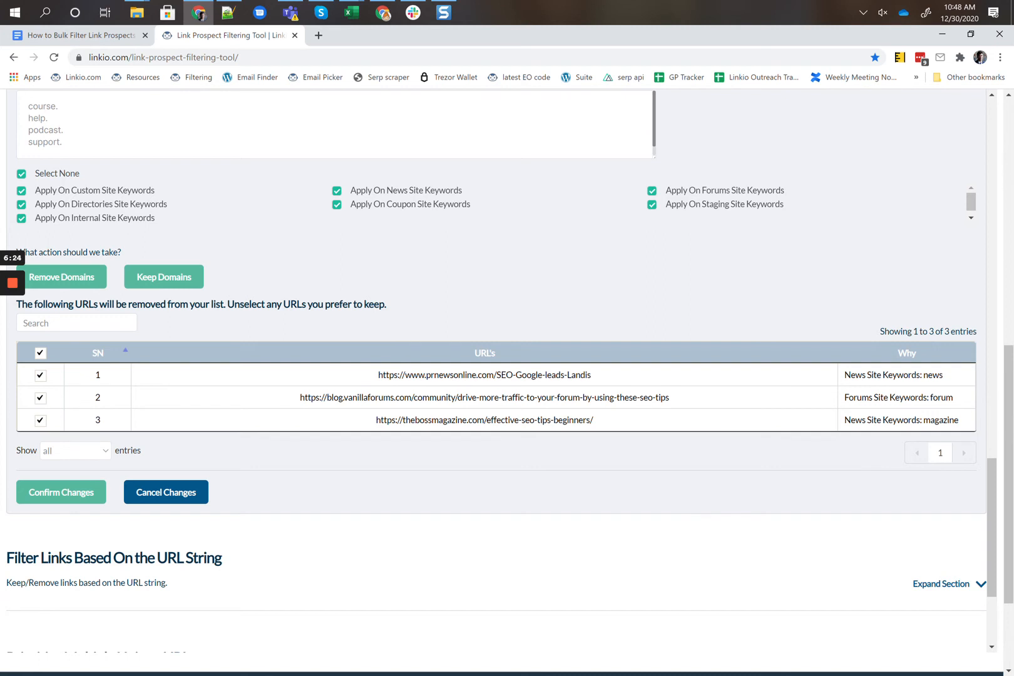
pyautogui.moveTo(399, 396); pyautogui.dragTo(344, 398)
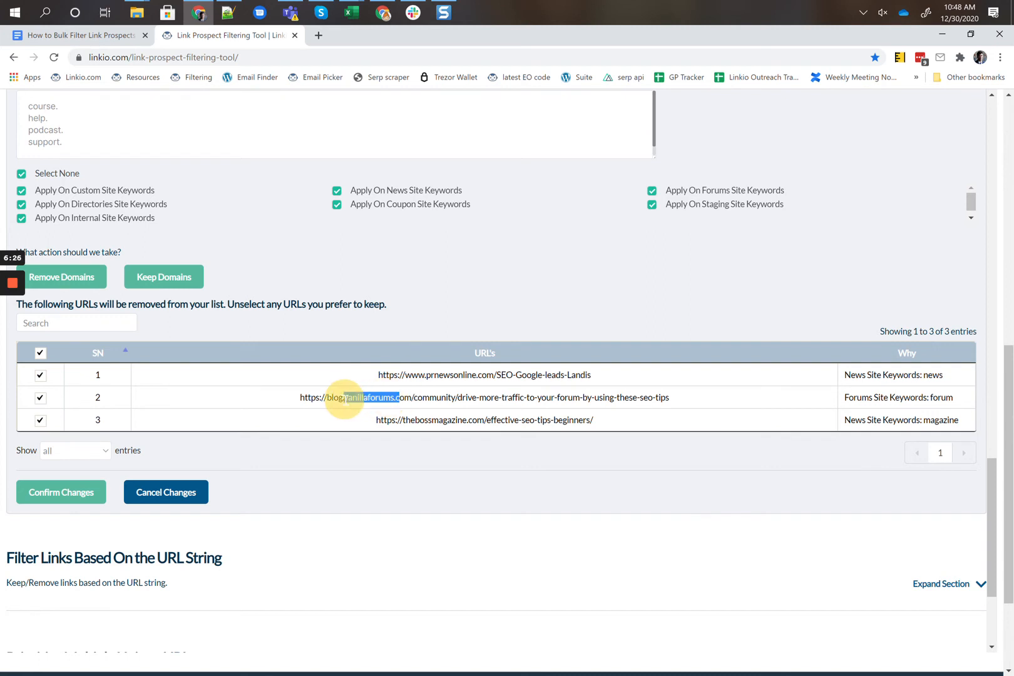
pyautogui.moveTo(433, 378); pyautogui.dragTo(476, 380)
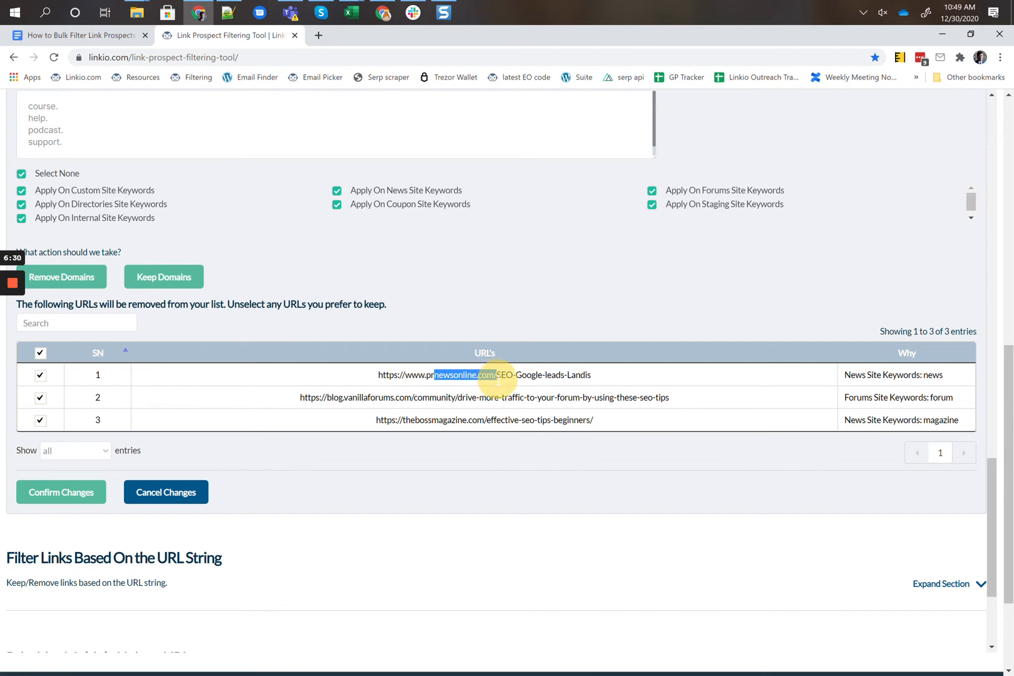
pyautogui.click(496, 380)
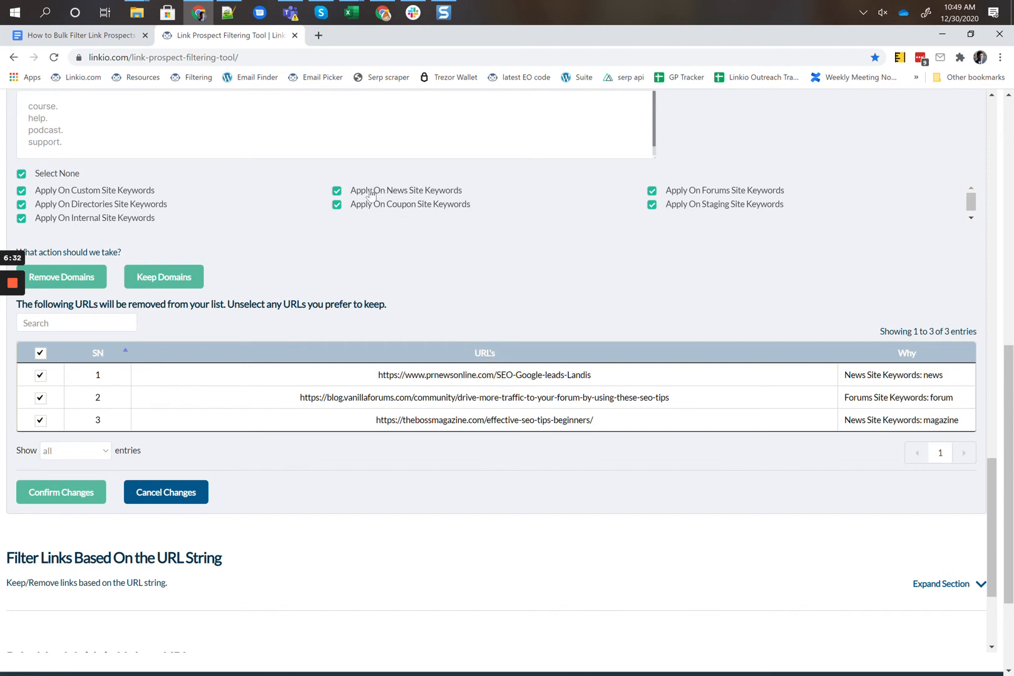
# Step: Unselect the thebossmagazine.com URL so it is kept, and confirm removal of the other domain keyword matches
pyautogui.click(403, 195)
pyautogui.click(404, 196)
pyautogui.tripleClick(475, 420)
pyautogui.click(463, 420)
pyautogui.click(43, 421)
pyautogui.click(52, 499)
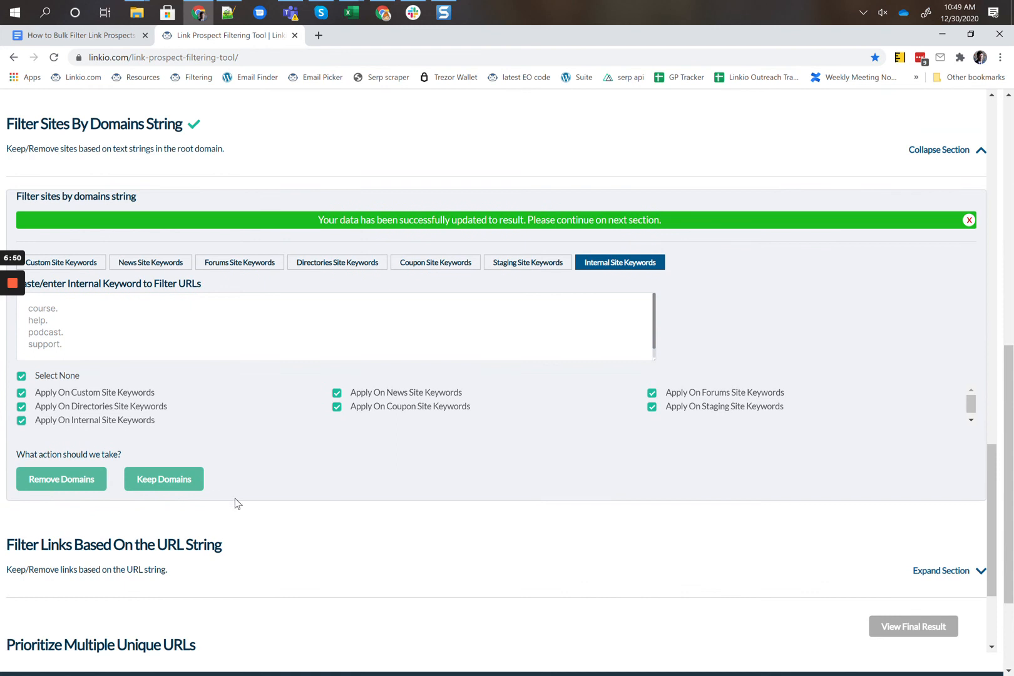
# Step: Open the Filter Links Based On the URL String section
pyautogui.scroll(-4, 235, 501)
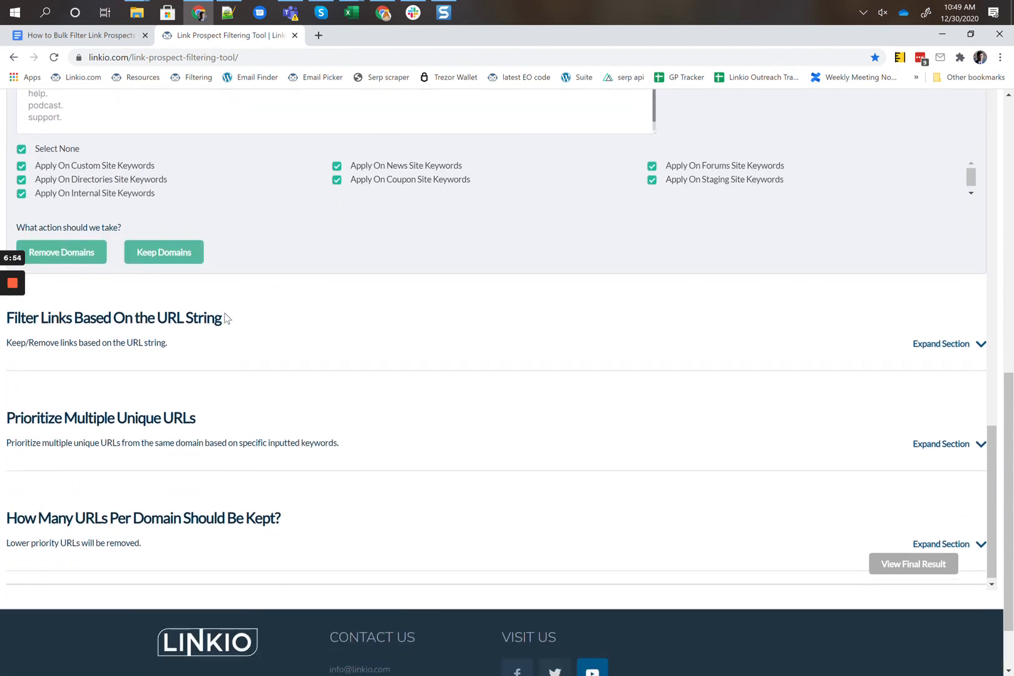
pyautogui.scroll(2, 226, 317)
pyautogui.scroll(2, 166, 191)
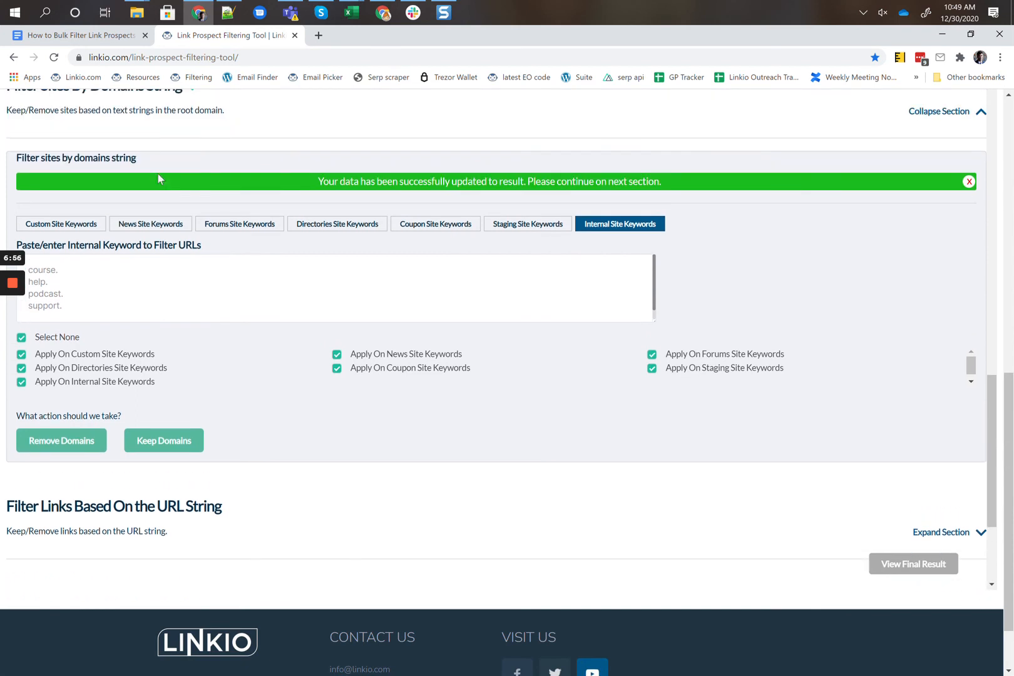
pyautogui.scroll(-1, 224, 521)
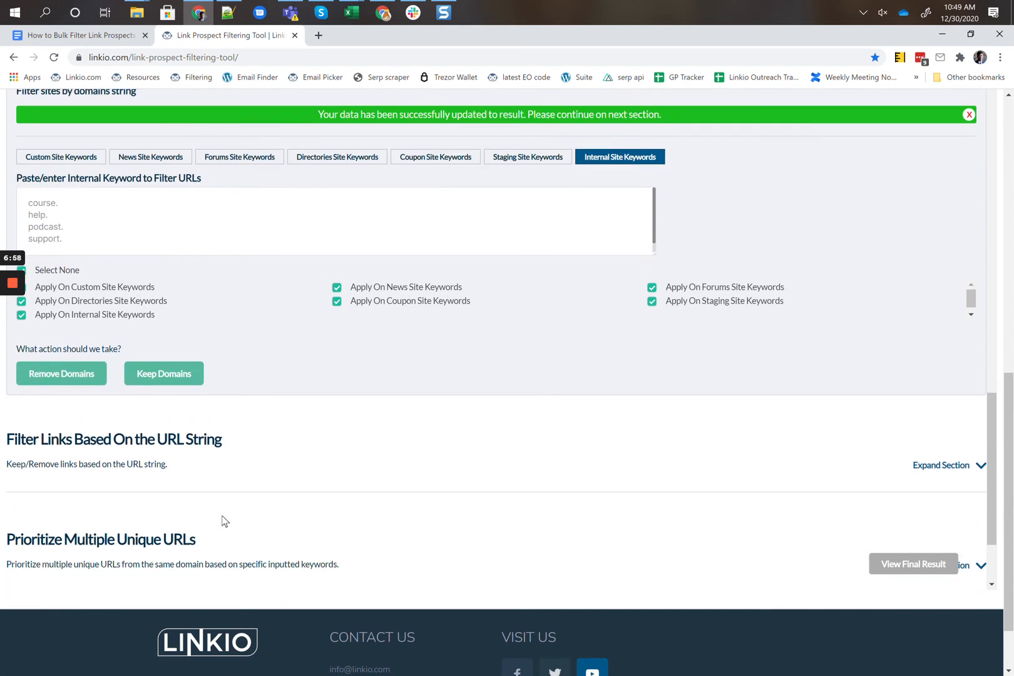
pyautogui.click(927, 468)
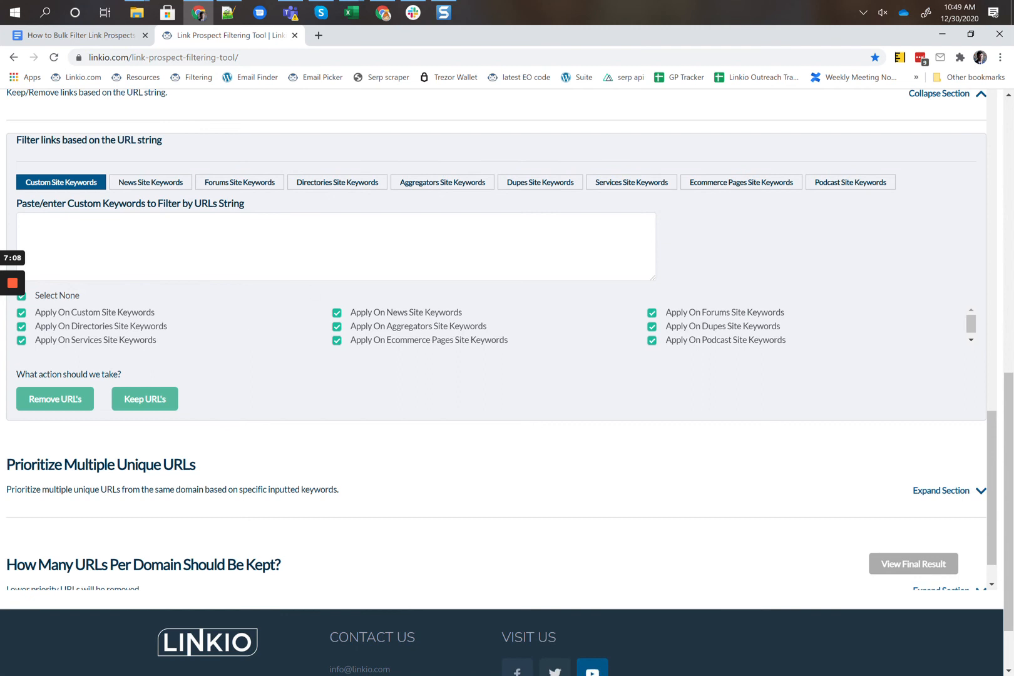
# Step: Examine the preset aggregators and dupes keywords used to filter links by URL string
pyautogui.click(429, 185)
pyautogui.click(82, 250)
pyautogui.moveTo(82, 251); pyautogui.dragTo(48, 255)
pyautogui.click(48, 255)
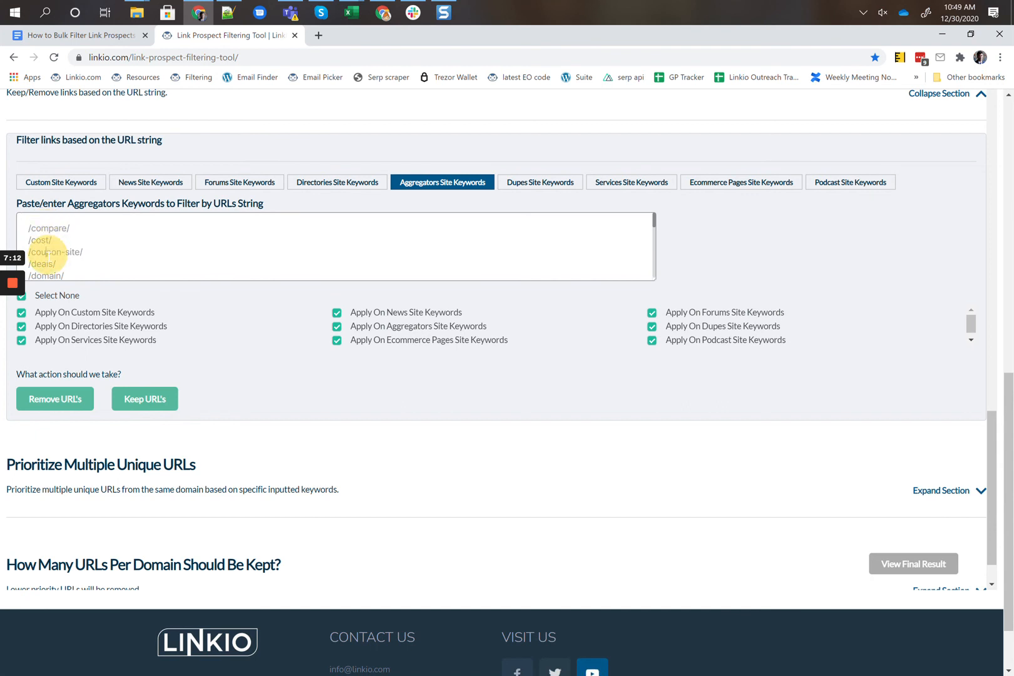
pyautogui.click(570, 185)
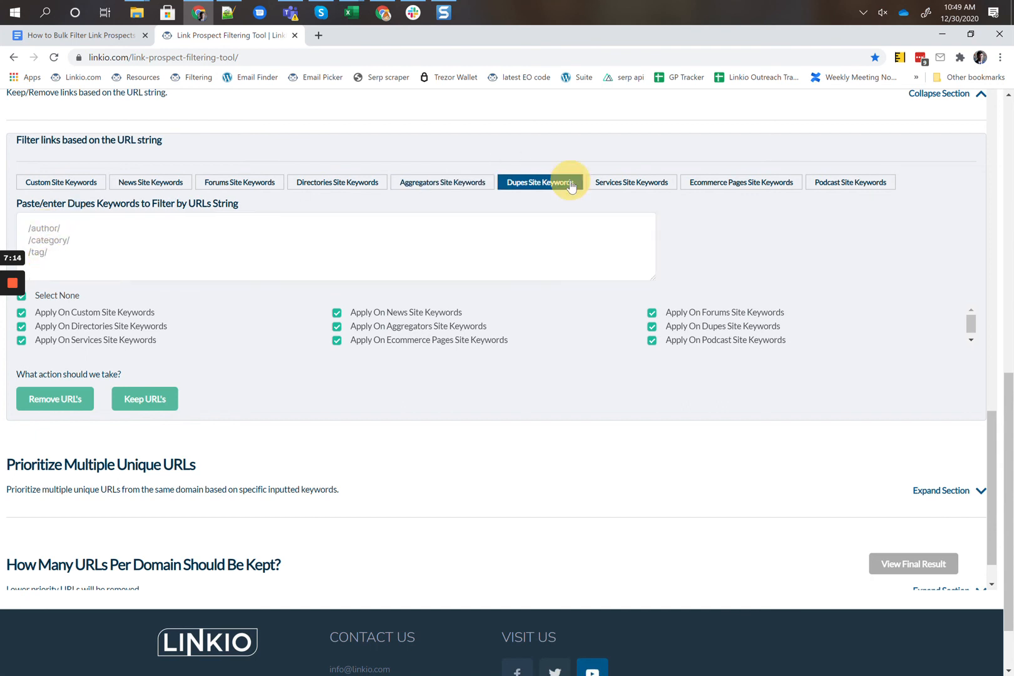
pyautogui.moveTo(48, 255); pyautogui.dragTo(72, 251)
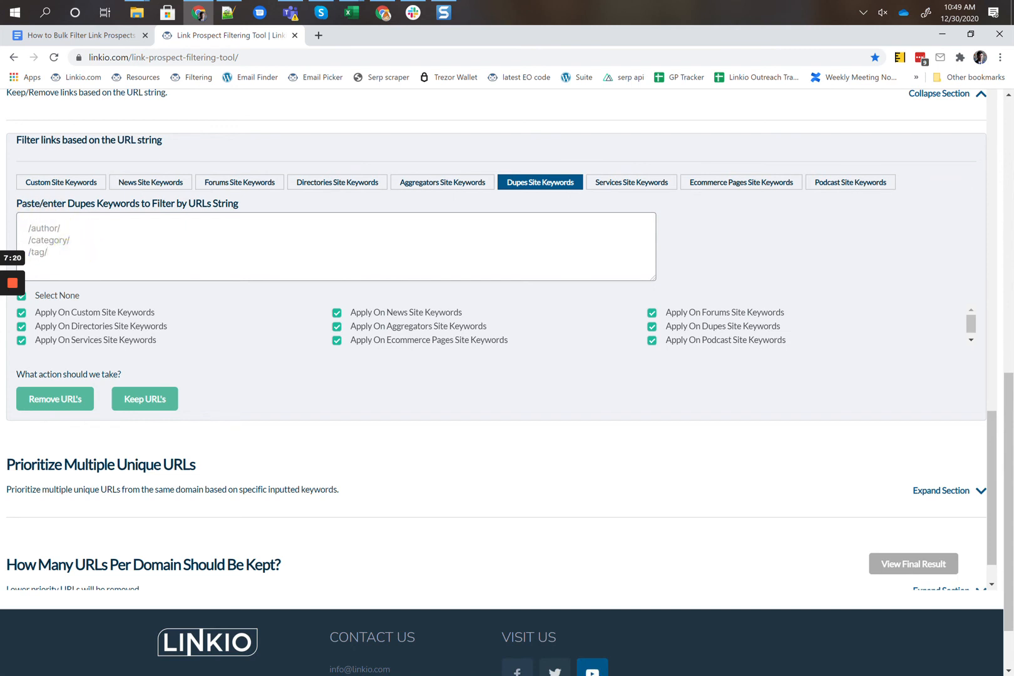
pyautogui.moveTo(70, 252); pyautogui.dragTo(50, 241)
pyautogui.click(53, 240)
# Step: List the URLs matching all selected keyword groups for removal and check the podcast and episodes strings in them
pyautogui.click(63, 398)
pyautogui.scroll(-2, 209, 415)
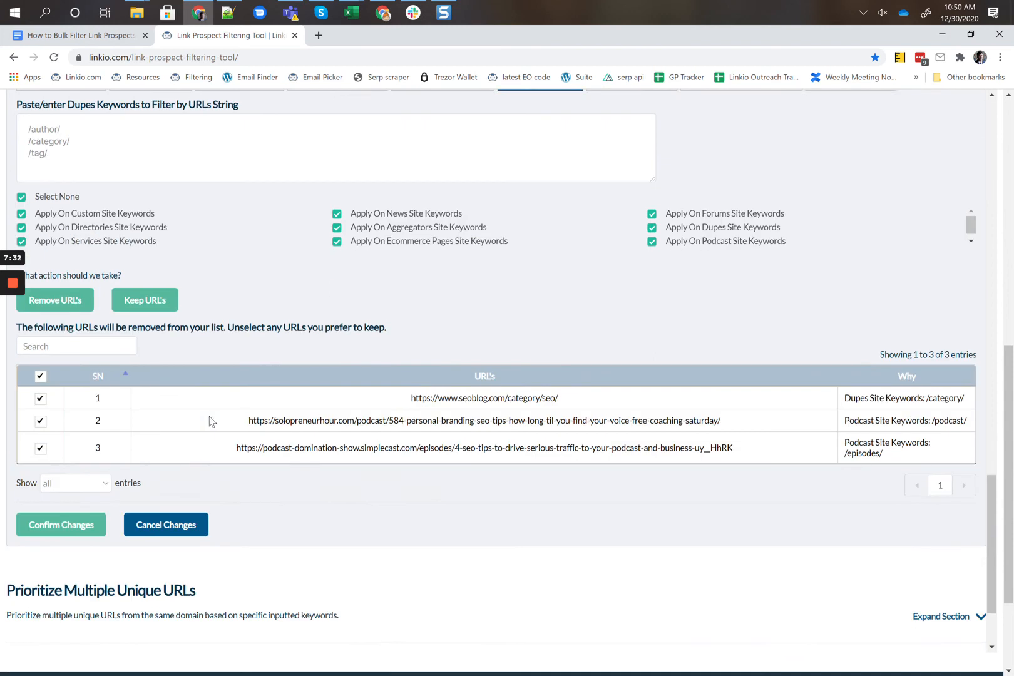
pyautogui.moveTo(293, 415); pyautogui.dragTo(374, 414)
pyautogui.doubleClick(378, 413)
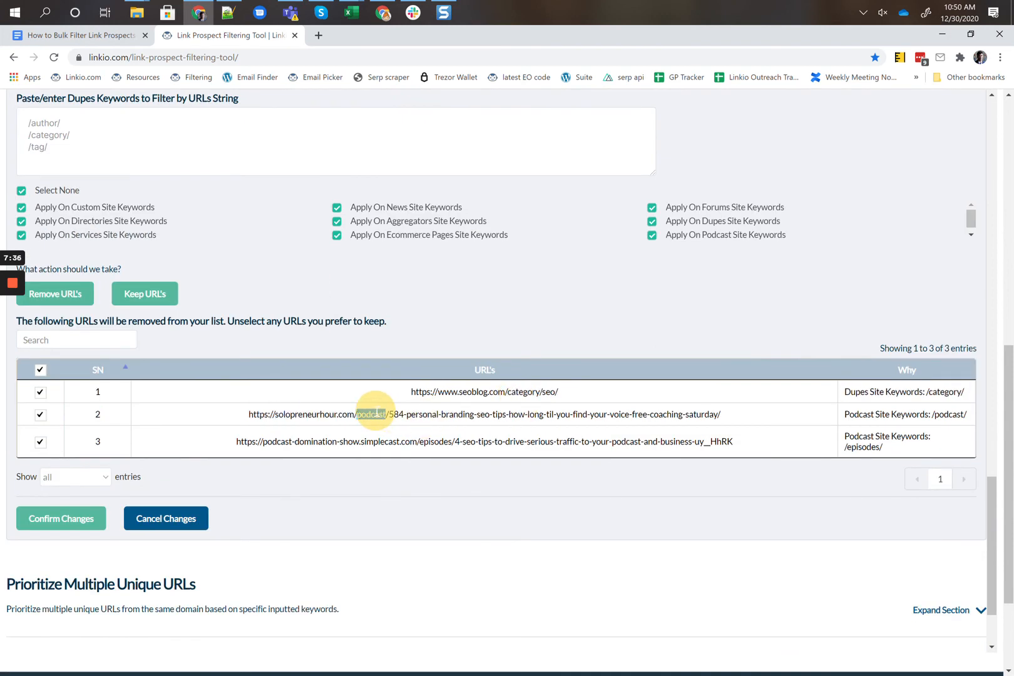
pyautogui.moveTo(429, 441); pyautogui.dragTo(463, 441)
pyautogui.click(463, 442)
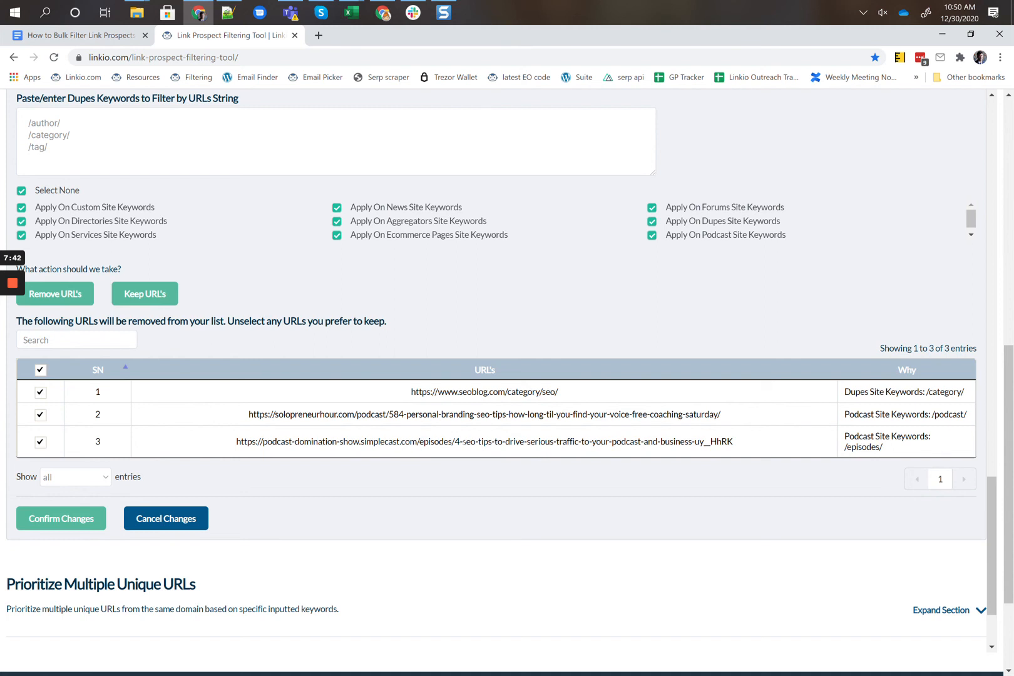
# Step: Unselect the seoblog.com category URL so it is kept, and confirm removal of the two podcast URLs
pyautogui.click(505, 390)
pyautogui.click(40, 392)
pyautogui.click(72, 522)
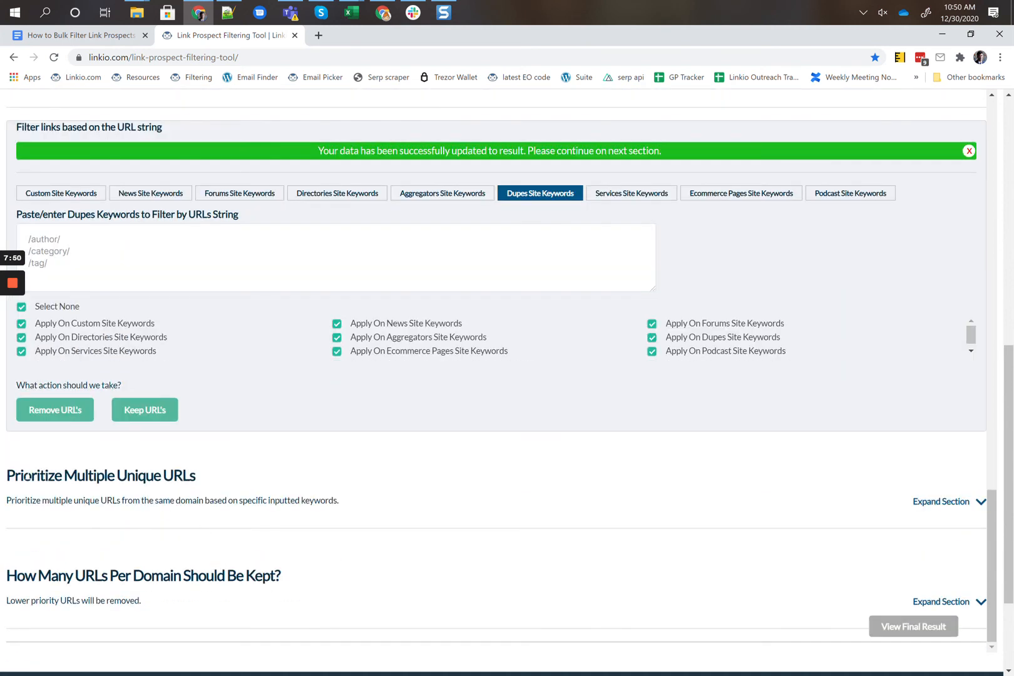
# Step: Open the Prioritize Multiple Unique URLs section and set priority grade keyword 1 to "seo-tips"
pyautogui.moveTo(27, 475); pyautogui.dragTo(301, 581)
pyautogui.click(303, 579)
pyautogui.click(955, 502)
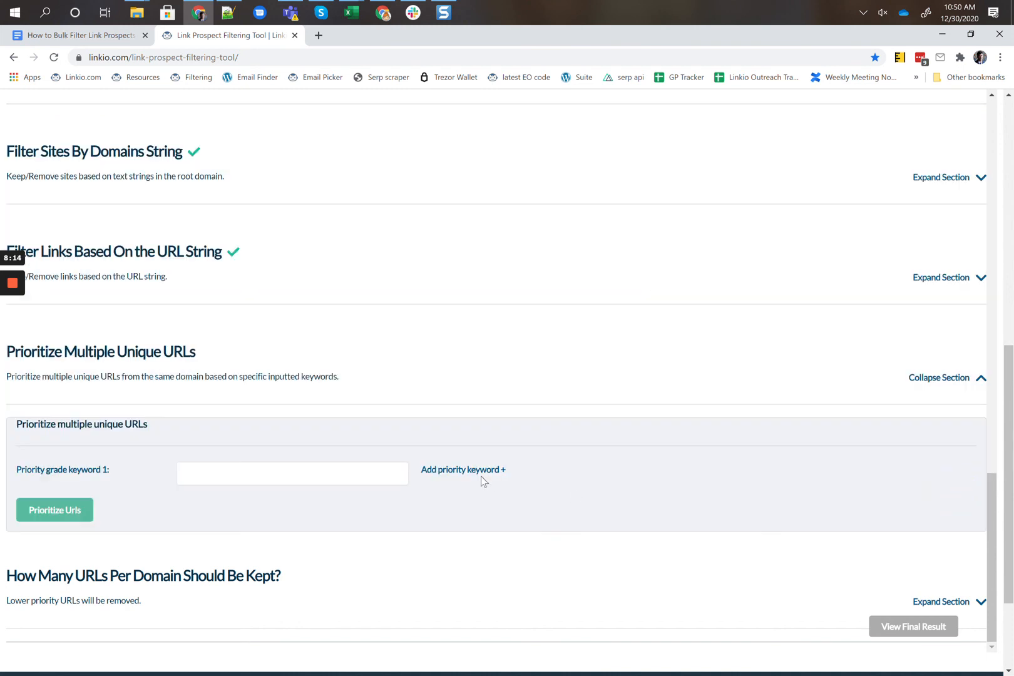
pyautogui.click(339, 471)
pyautogui.write('seo-tips')
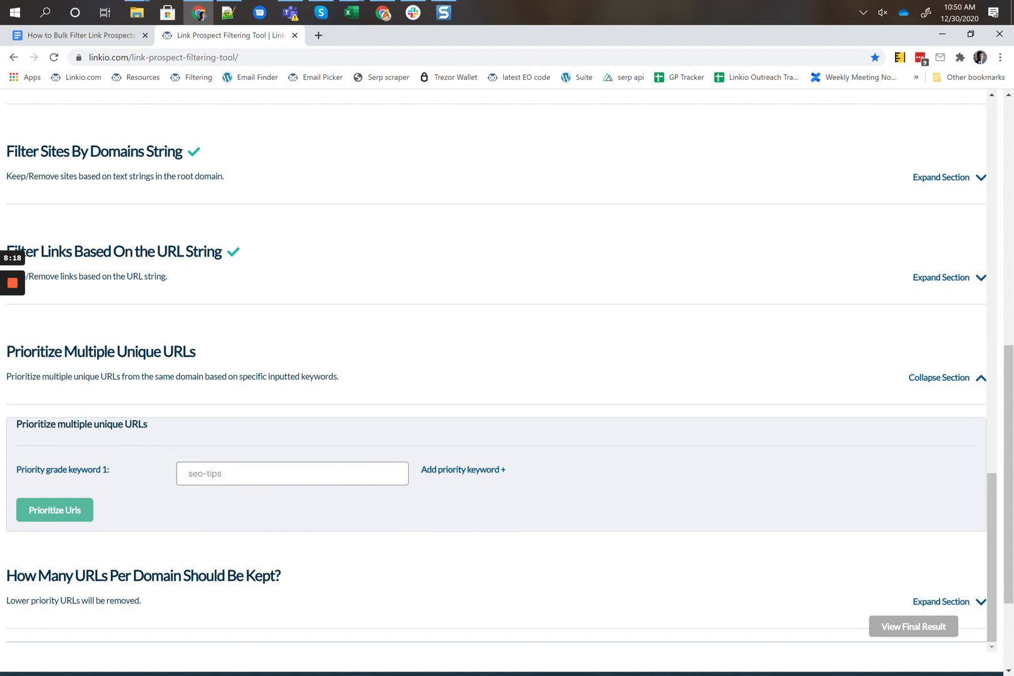
pyautogui.moveTo(27, 470); pyautogui.dragTo(97, 475)
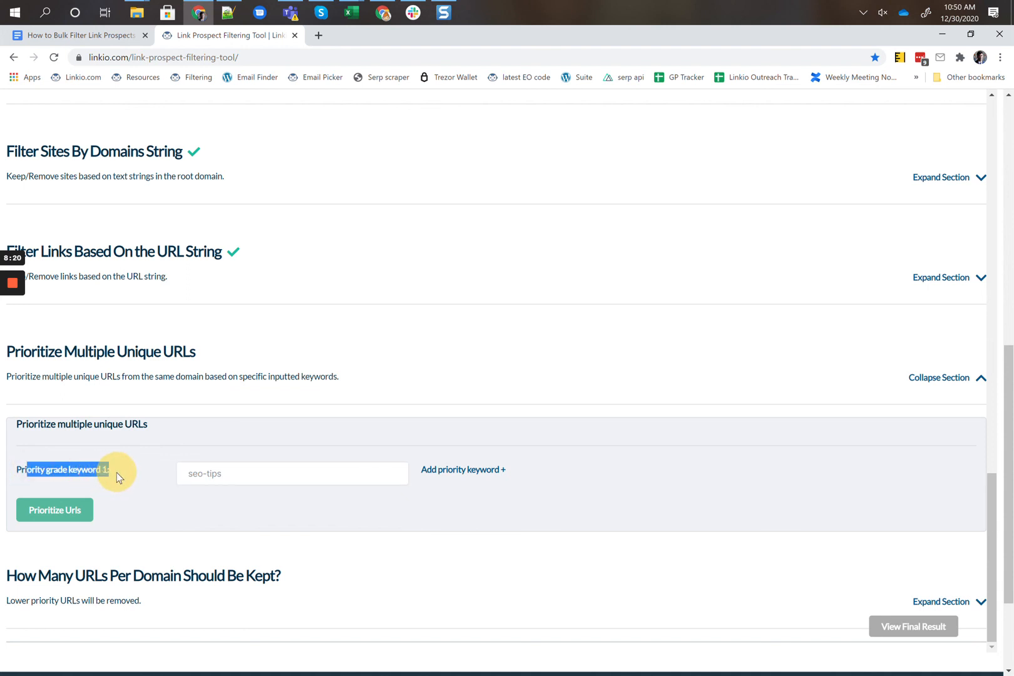
pyautogui.click(117, 473)
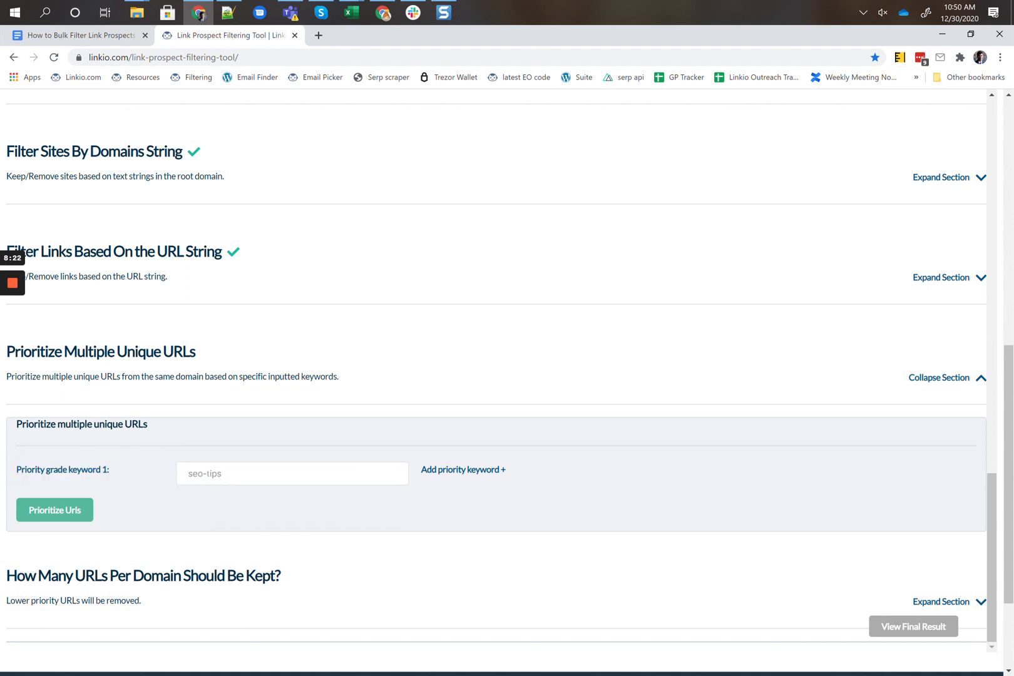
pyautogui.moveTo(187, 473); pyautogui.dragTo(227, 477)
pyautogui.click(204, 473)
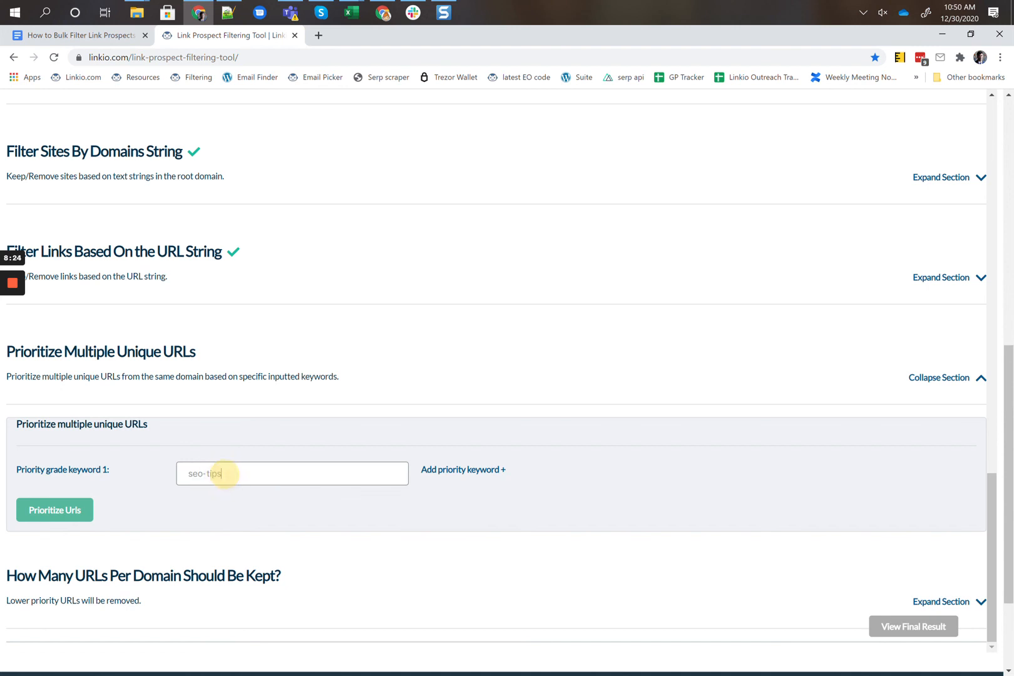
# Step: Add two more priority keywords, with "seo" as grade 2 and "blog" as grade 3
pyautogui.click(463, 469)
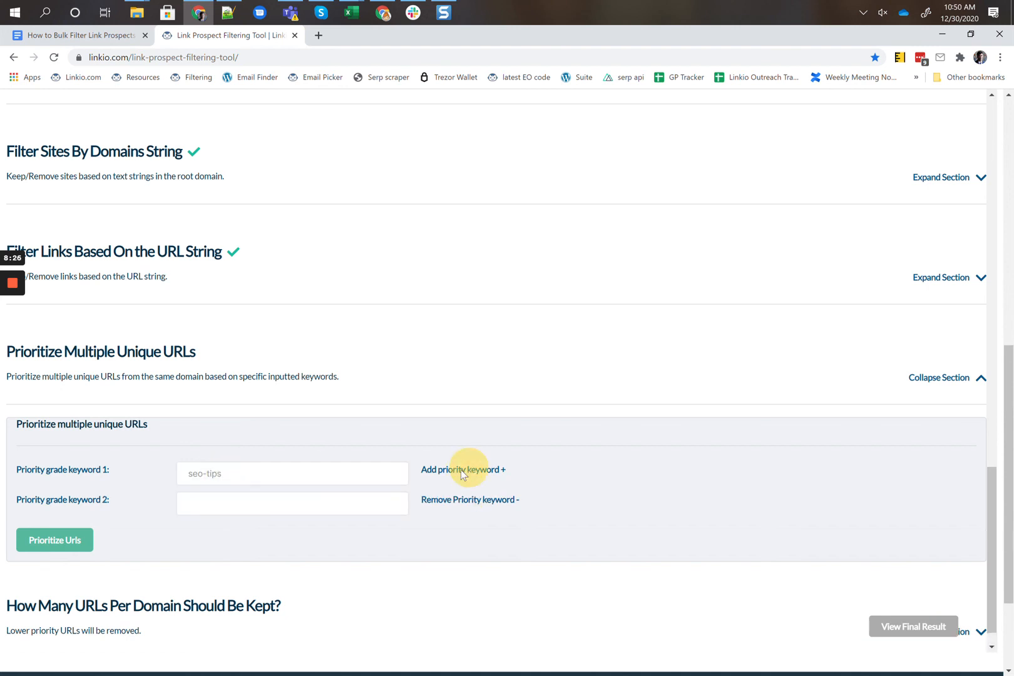
pyautogui.click(308, 504)
pyautogui.write('seo')
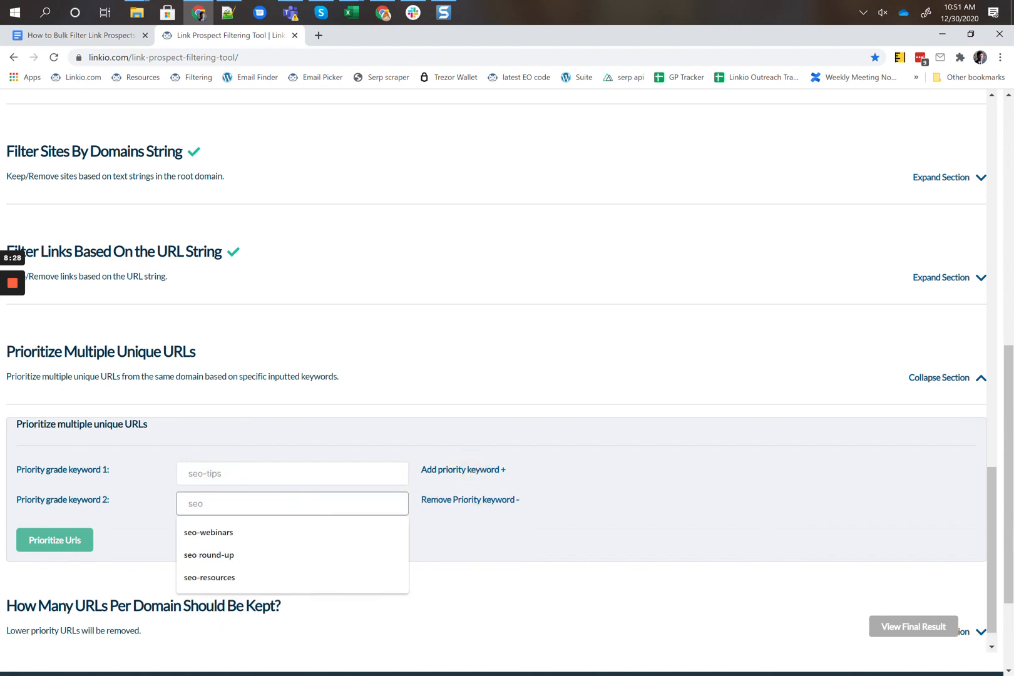
pyautogui.click(441, 471)
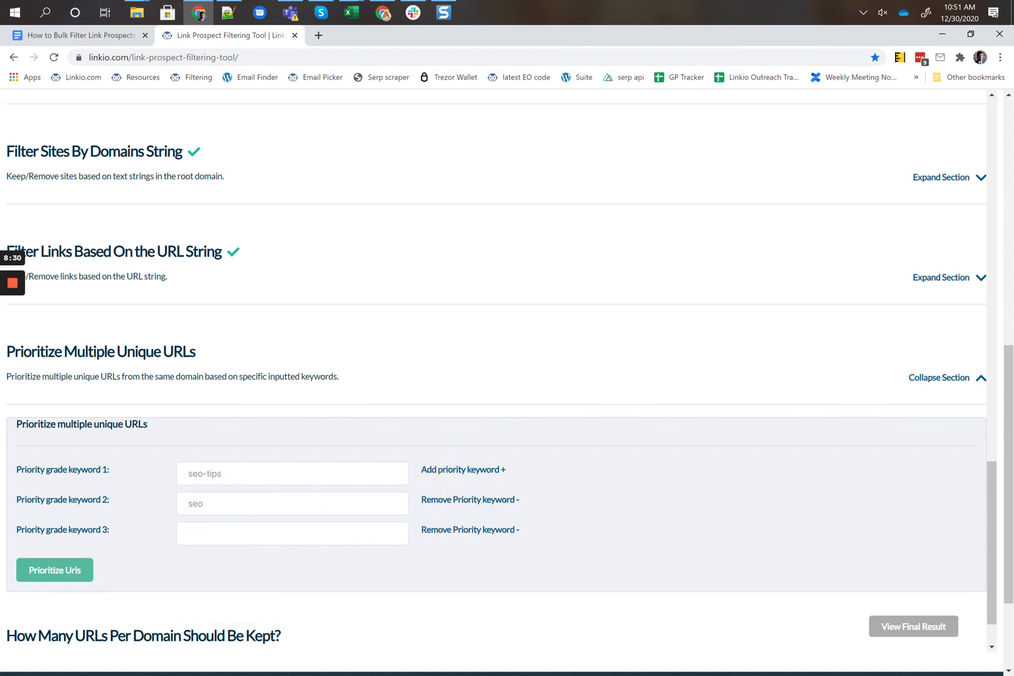
pyautogui.click(310, 535)
pyautogui.write('blog')
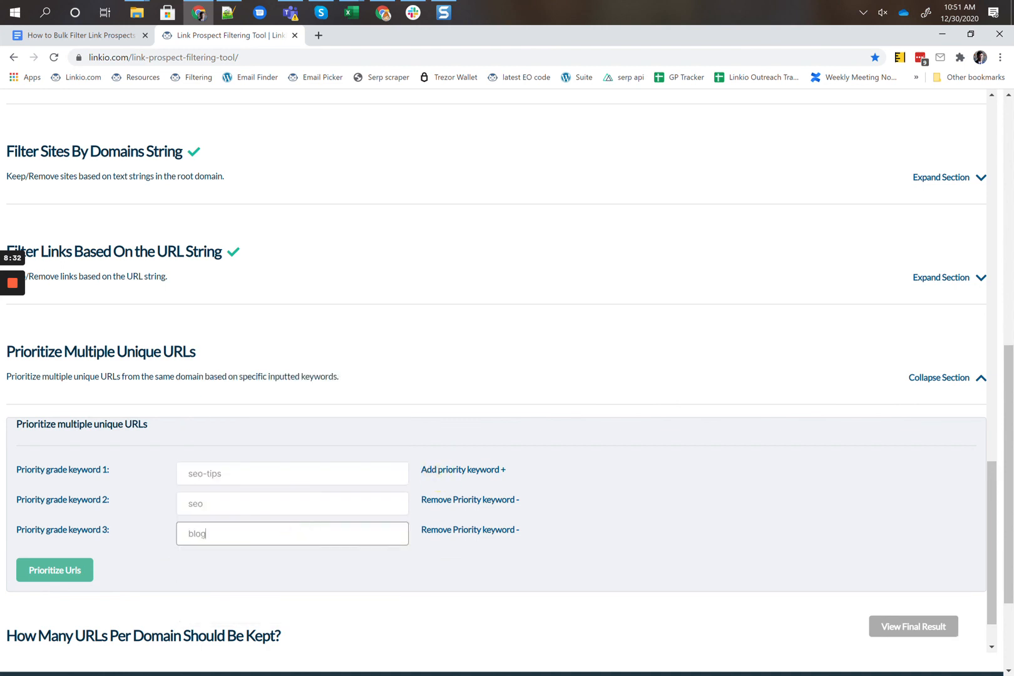
# Step: Prioritize the URLs by the entered keywords and confirm the reordered list
pyautogui.click(47, 569)
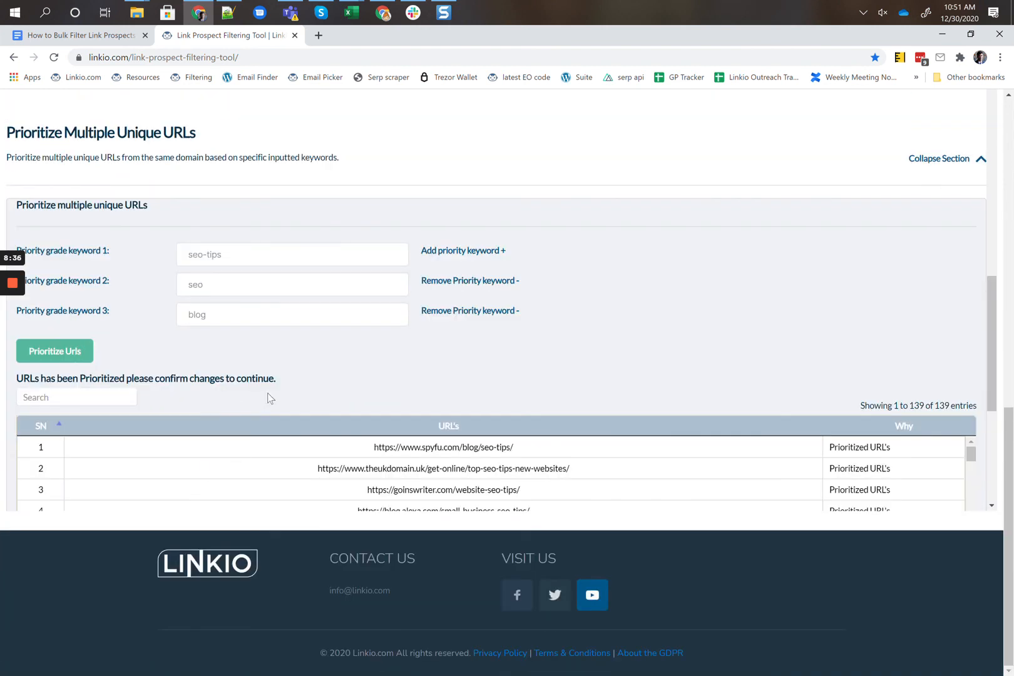
pyautogui.scroll(-2, 267, 357)
pyautogui.scroll(-3, 136, 304)
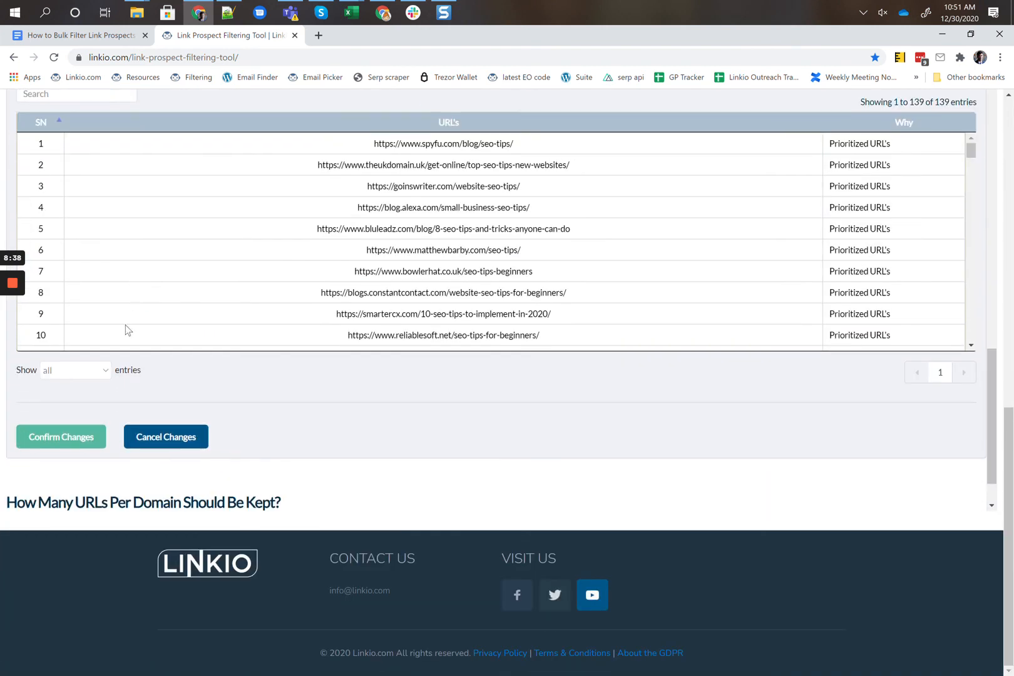
pyautogui.click(81, 437)
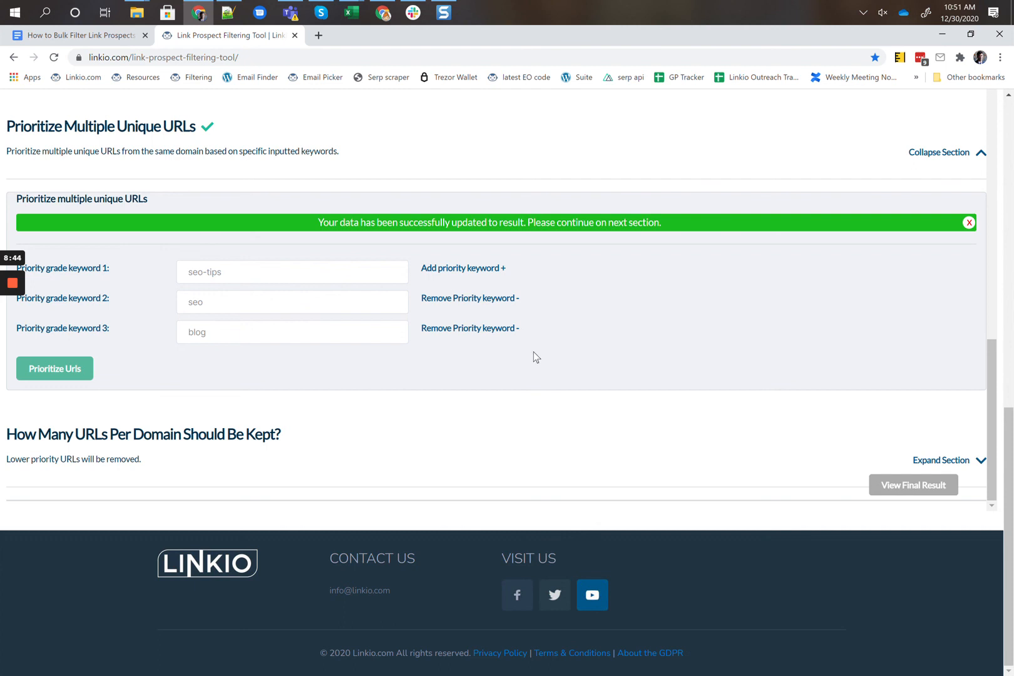
# Step: Limit the list to 1 URL per domain and confirm removal of the lower-priority URLs
pyautogui.click(921, 458)
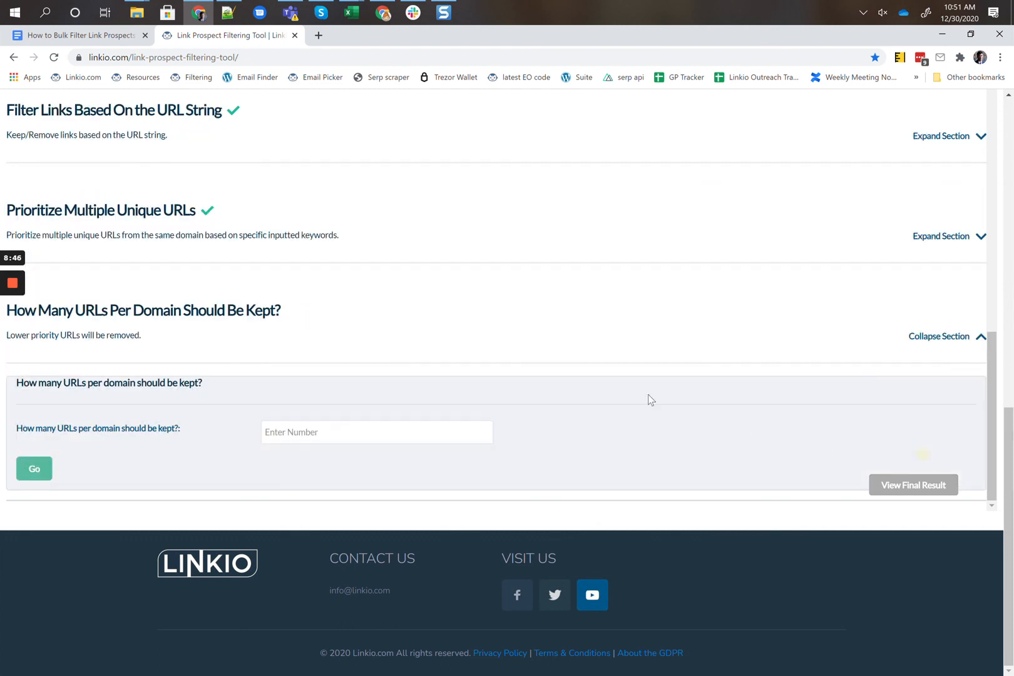
pyautogui.click(332, 435)
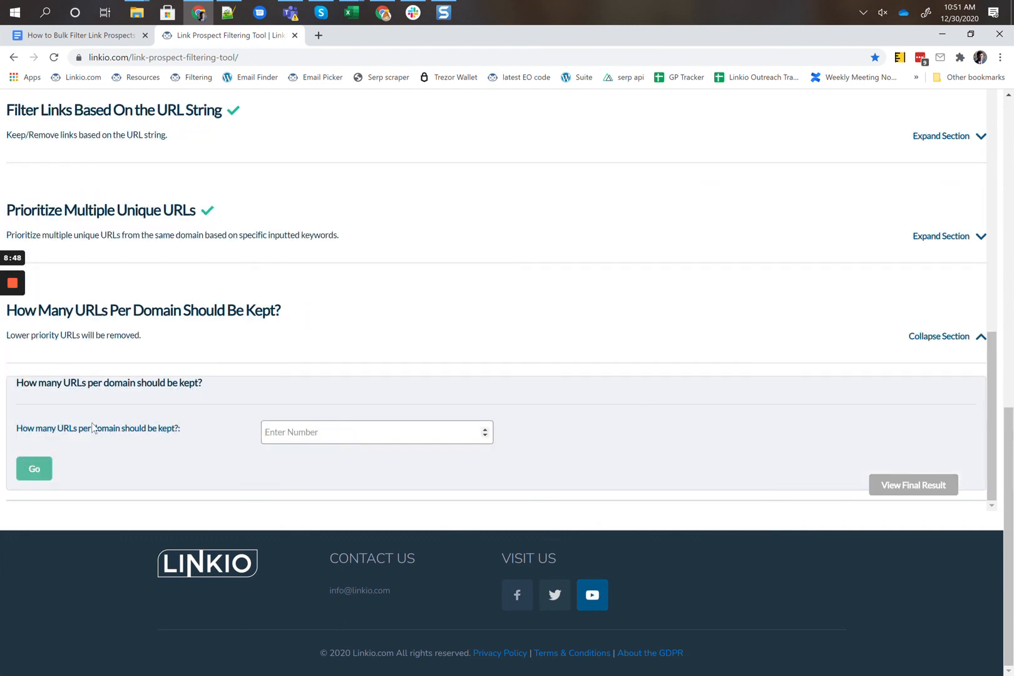
pyautogui.write('1')
pyautogui.click(34, 469)
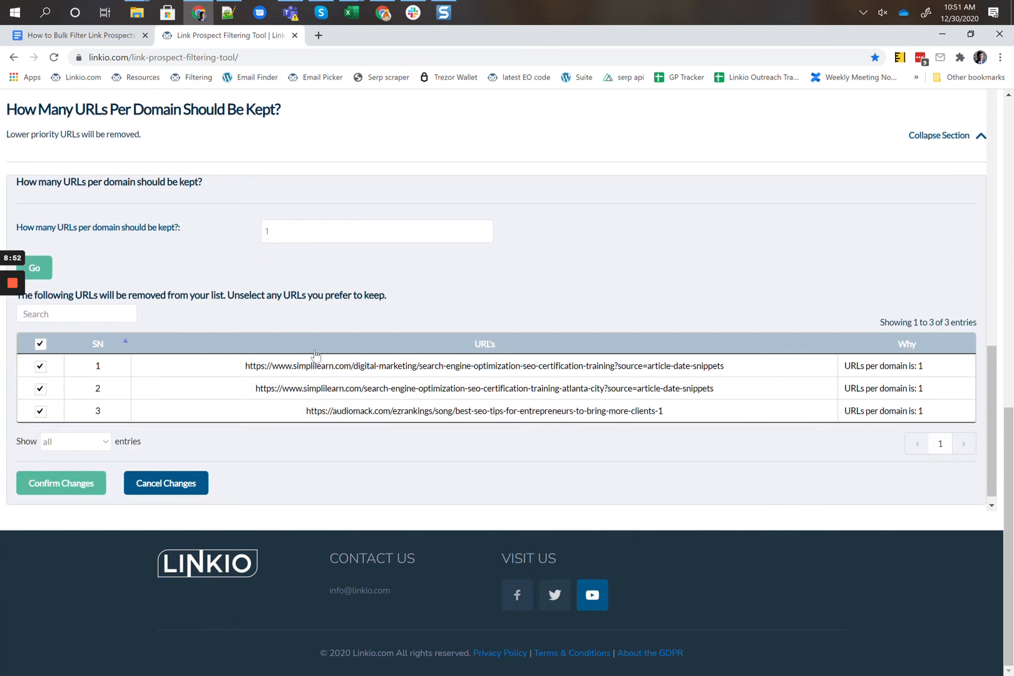
pyautogui.click(79, 481)
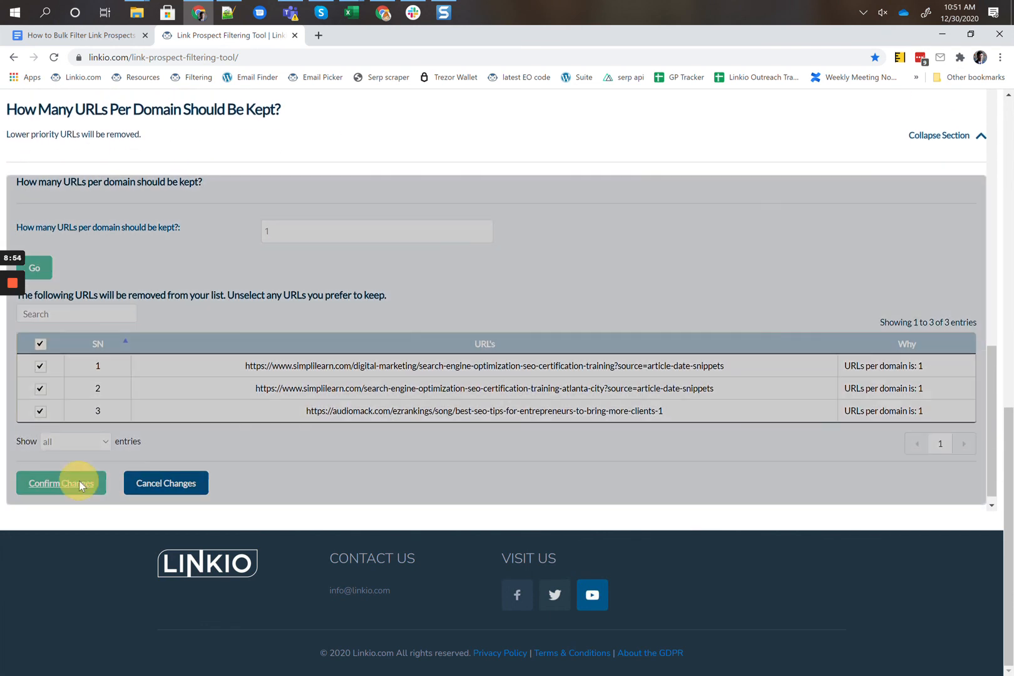
# Step: Display the final result and compare its number of entries with that of the uploaded data
pyautogui.click(897, 485)
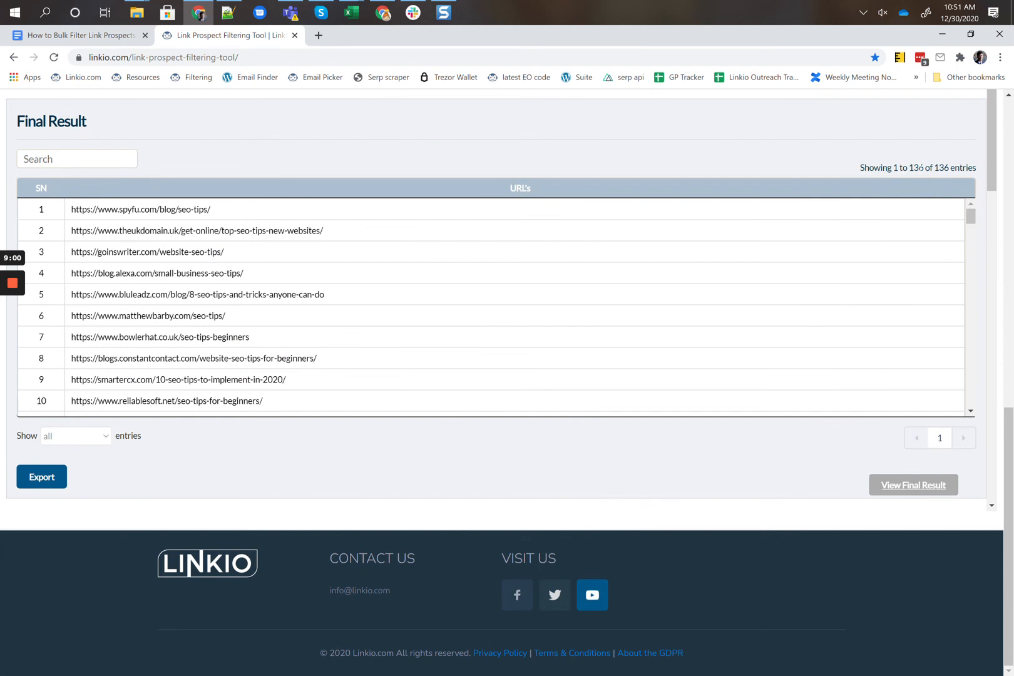
pyautogui.doubleClick(916, 168)
pyautogui.scroll(5, 916, 168)
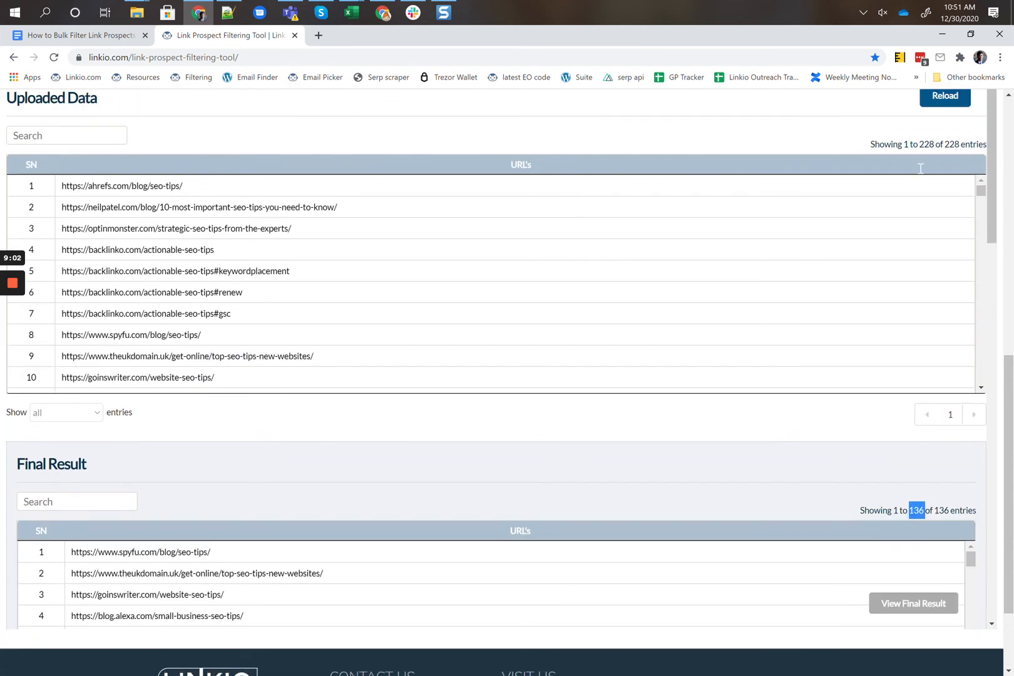
pyautogui.doubleClick(926, 150)
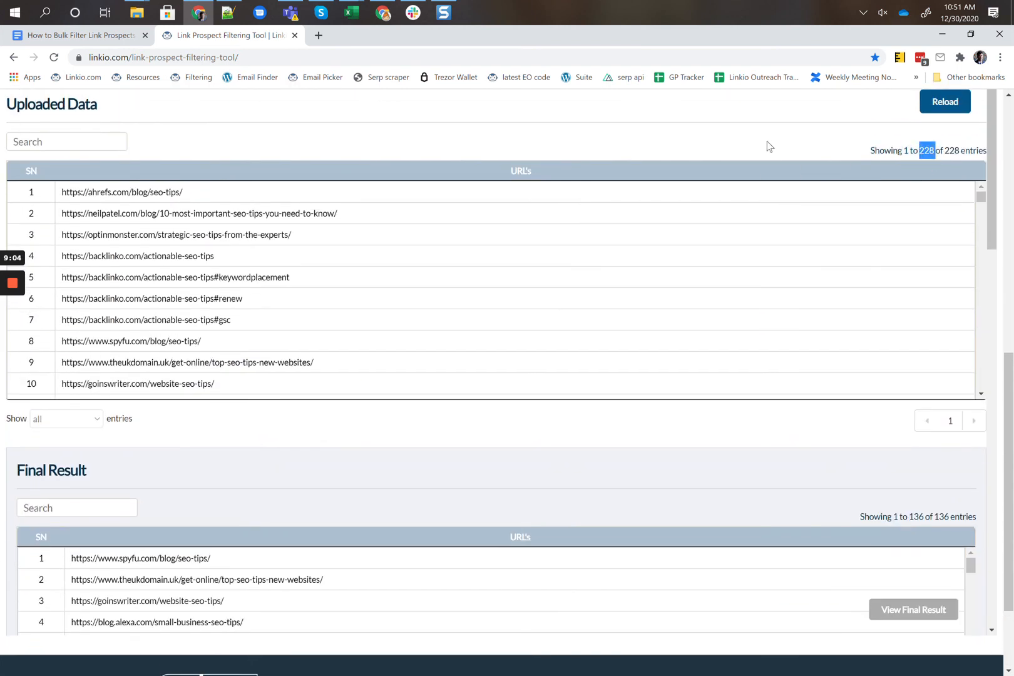
pyautogui.scroll(-1, 768, 144)
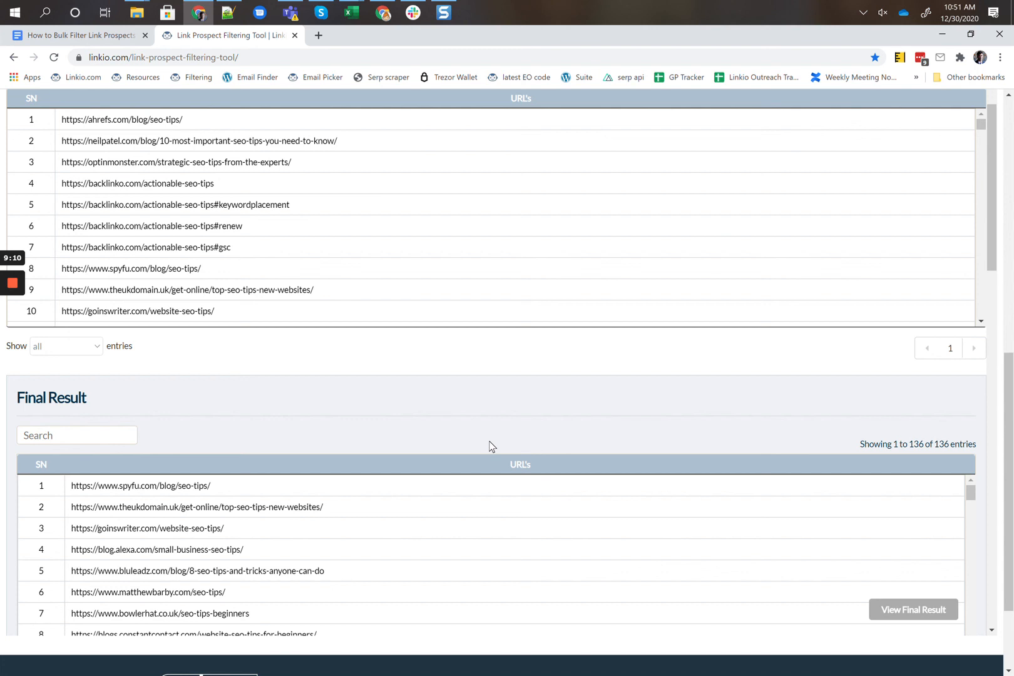
pyautogui.scroll(1, 354, 400)
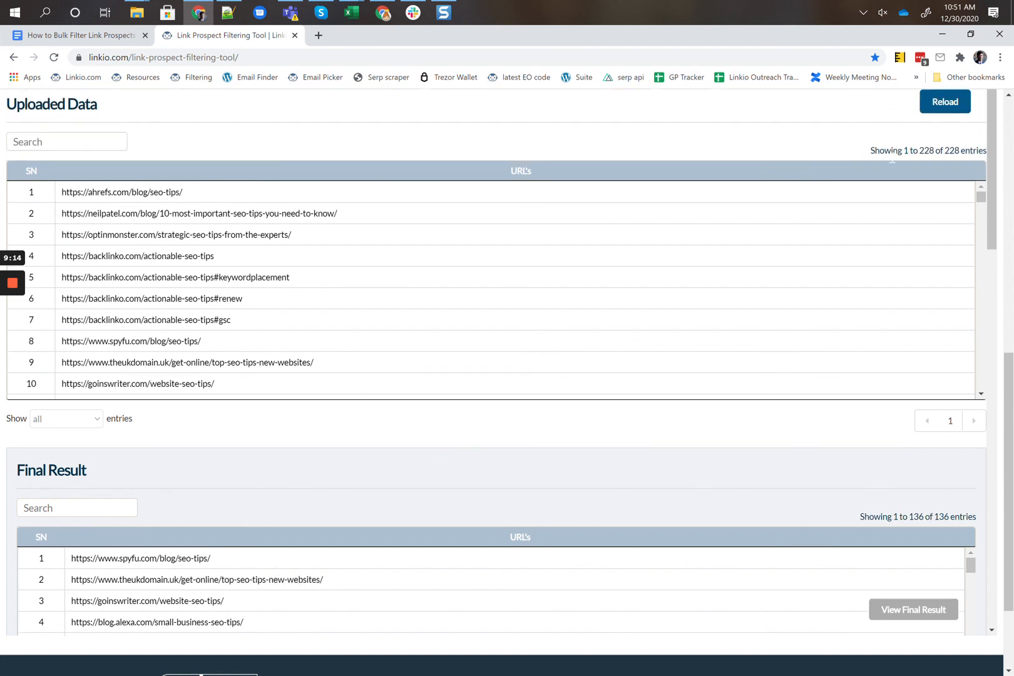
# Step: Export the final result's URL list to the clipboard
pyautogui.scroll(-2, 228, 461)
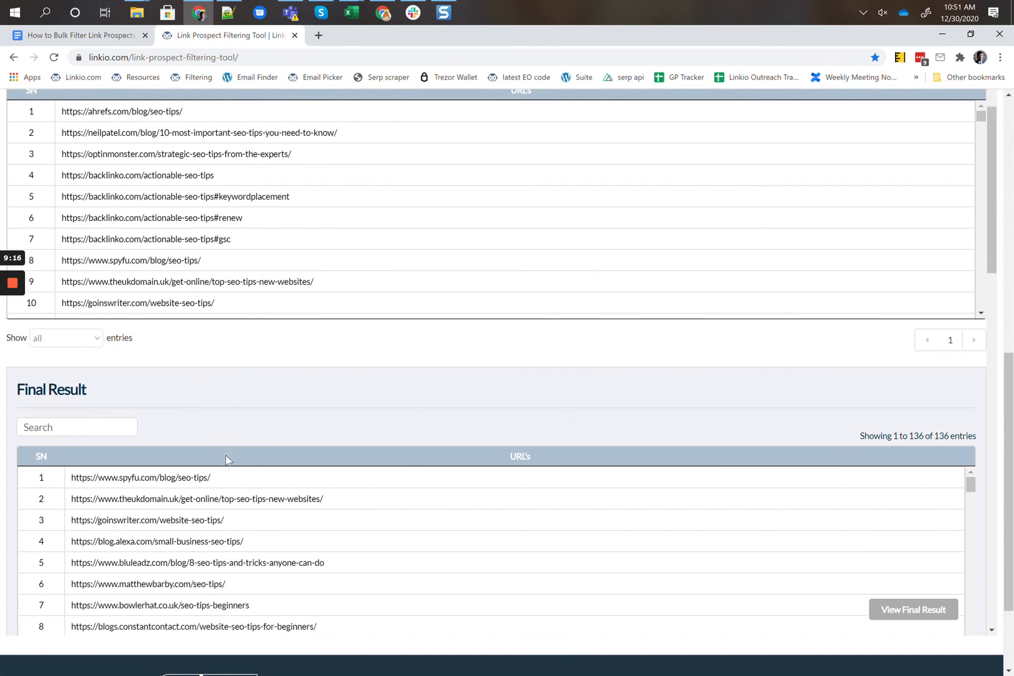
pyautogui.scroll(-2, 228, 462)
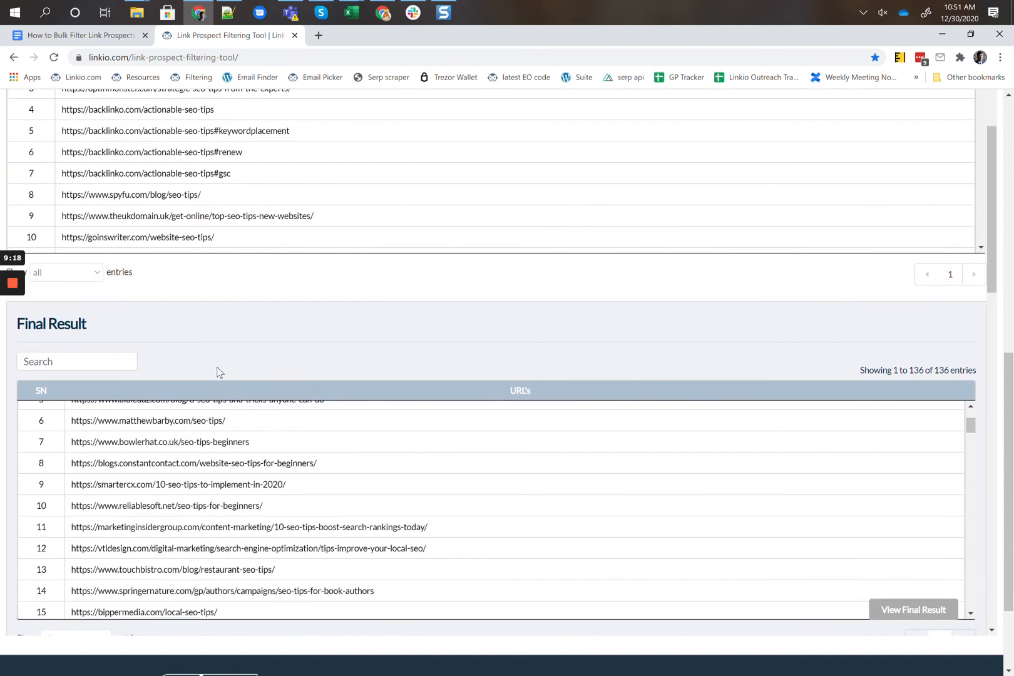
pyautogui.scroll(-4, 217, 371)
pyautogui.click(43, 457)
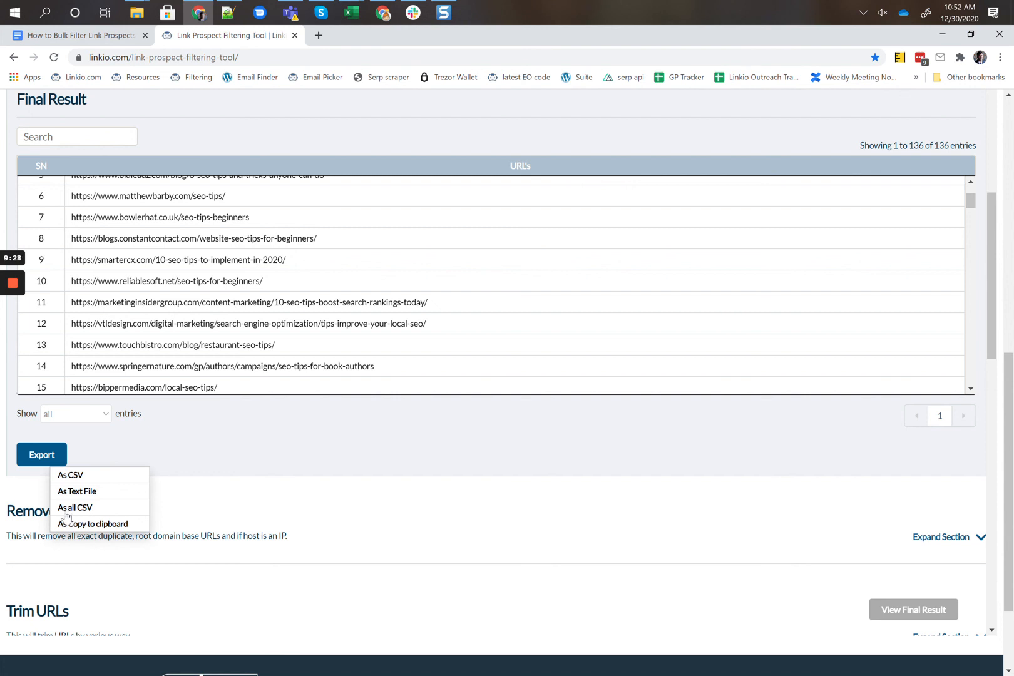
pyautogui.click(94, 524)
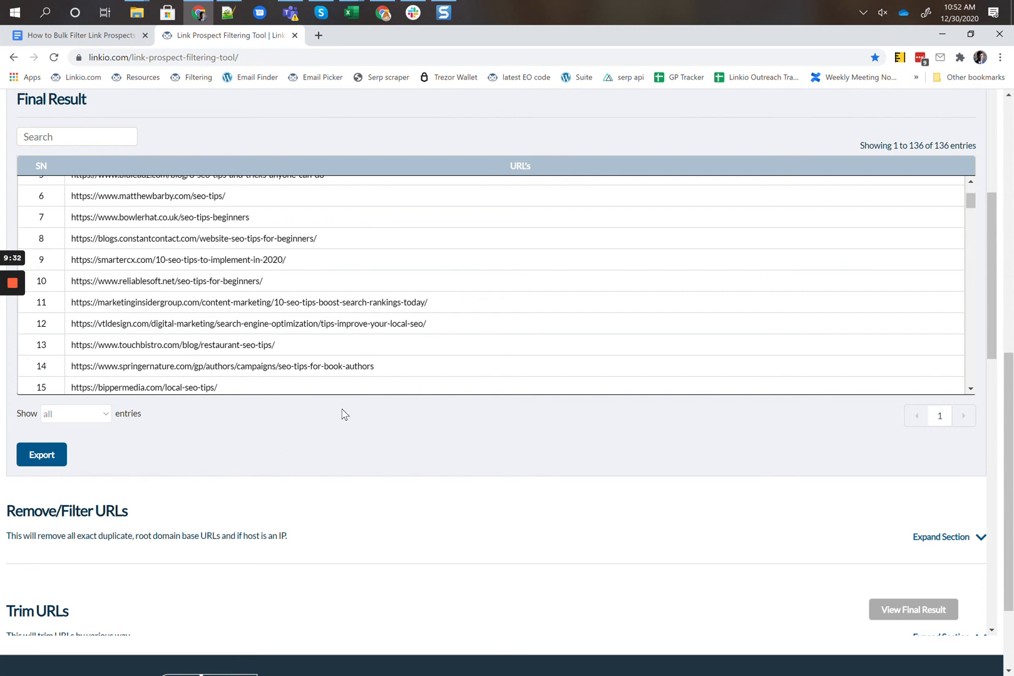